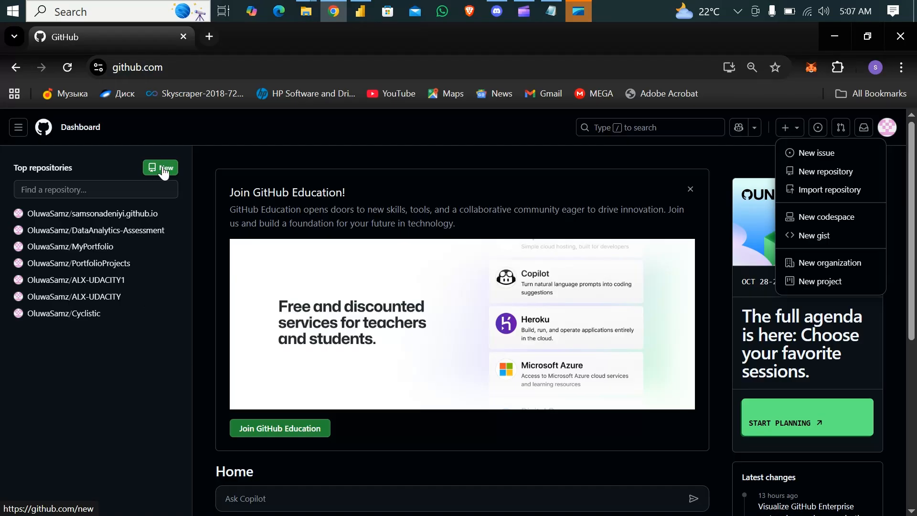
Step: Start a new repository and name it DataAnalysisPortfolio
{"action": "left_click", "coordinate": [798, 131]}
{"action": "left_click", "coordinate": [798, 131]}
{"action": "left_click", "coordinate": [822, 173]}
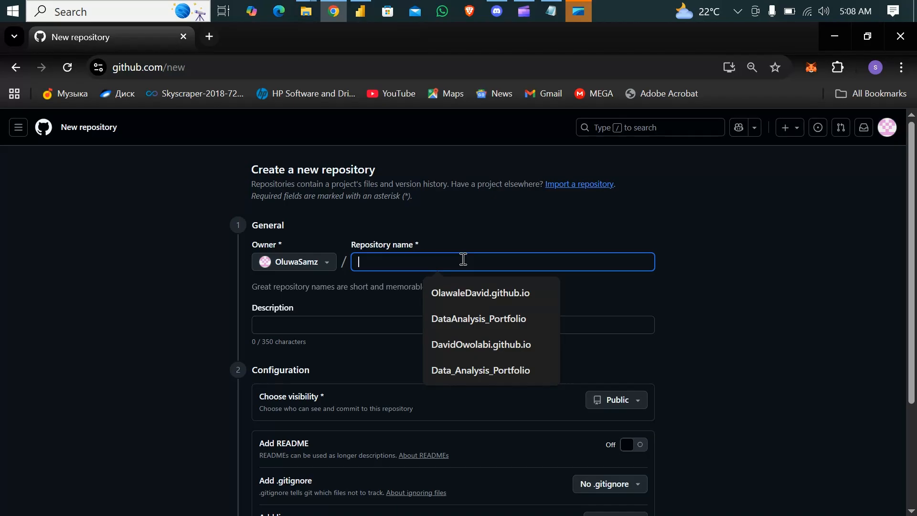
{"action": "type", "text": "My"}
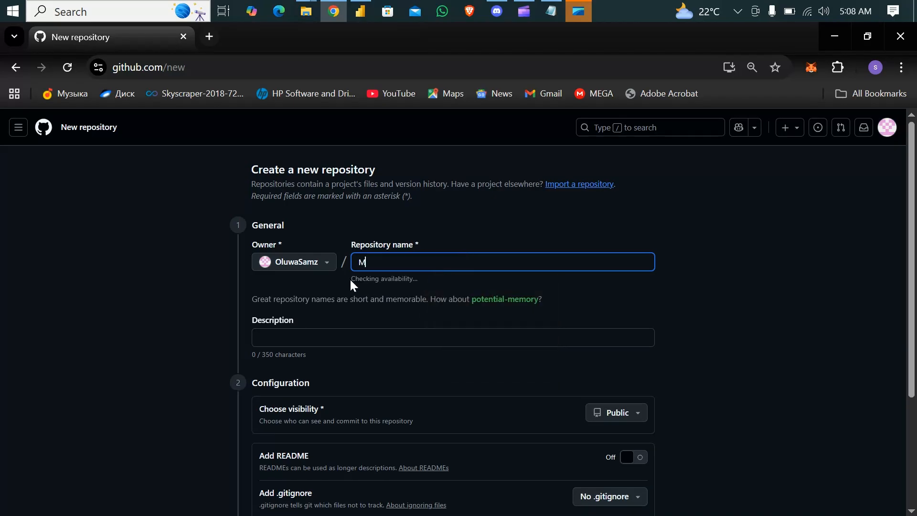
{"action": "key", "text": "BackSpace"}
{"action": "key", "text": "BackSpace"}
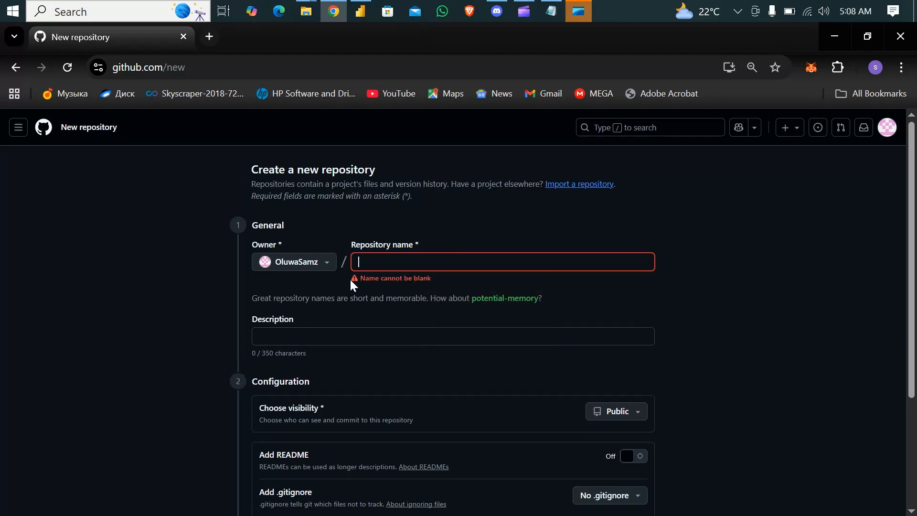
{"action": "type", "text": "Data"}
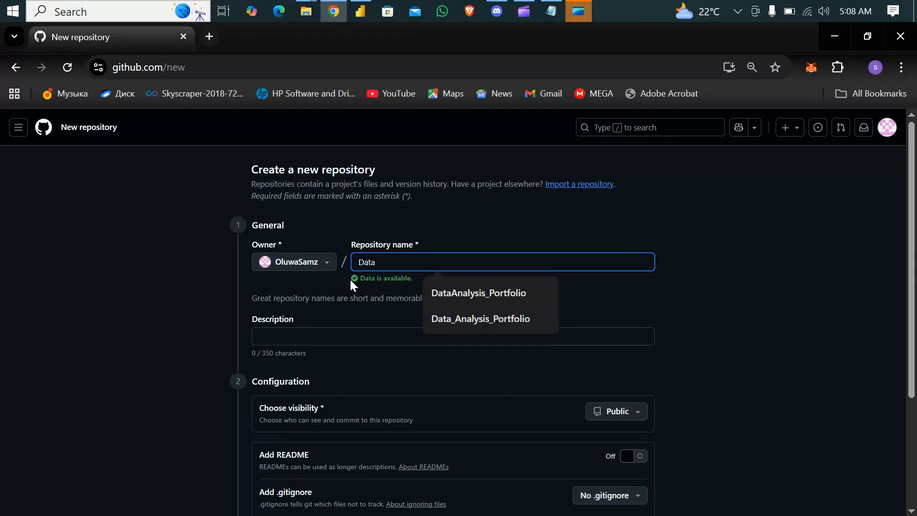
{"action": "type", "text": "A"}
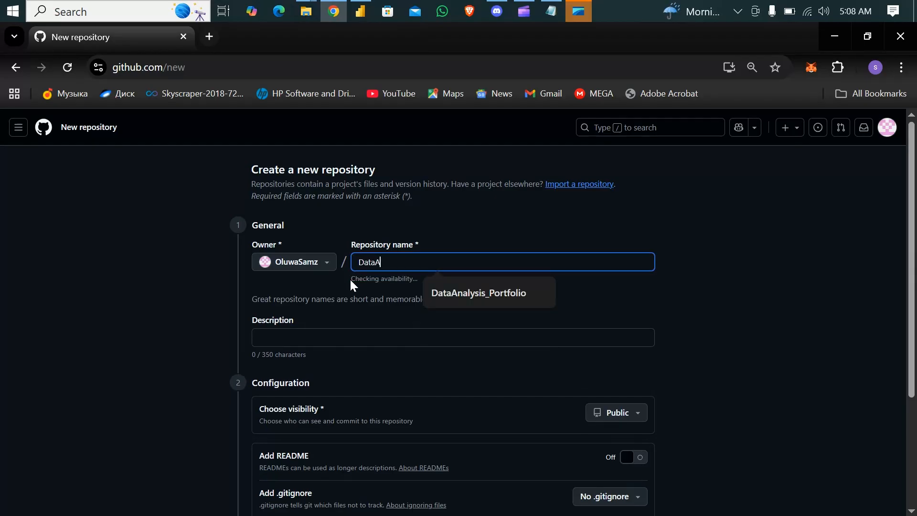
{"action": "type", "text": "nalyis"}
{"action": "key", "text": "BackSpace"}
{"action": "key", "text": "BackSpace"}
{"action": "type", "text": "is"}
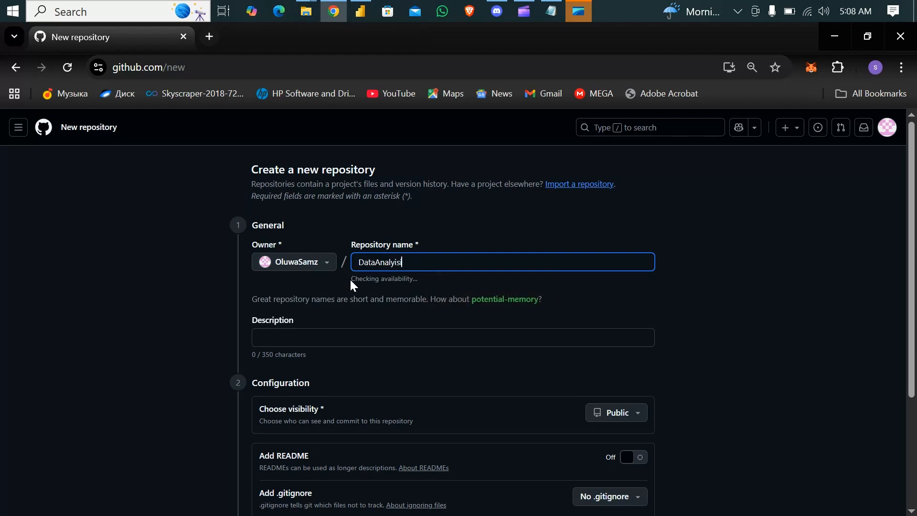
{"action": "key", "text": "BackSpace"}
{"action": "key", "text": "BackSpace"}
{"action": "type", "text": "sis"}
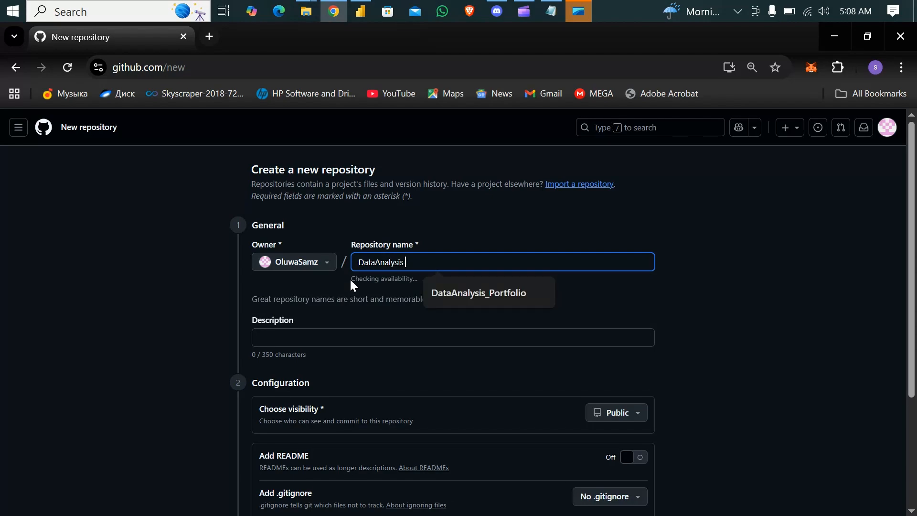
{"action": "type", "text": "Port"}
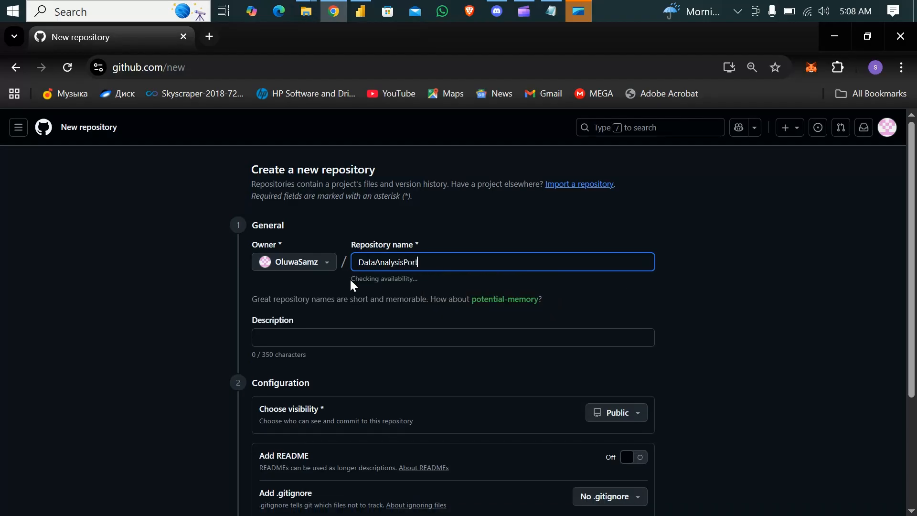
{"action": "type", "text": "folio"}
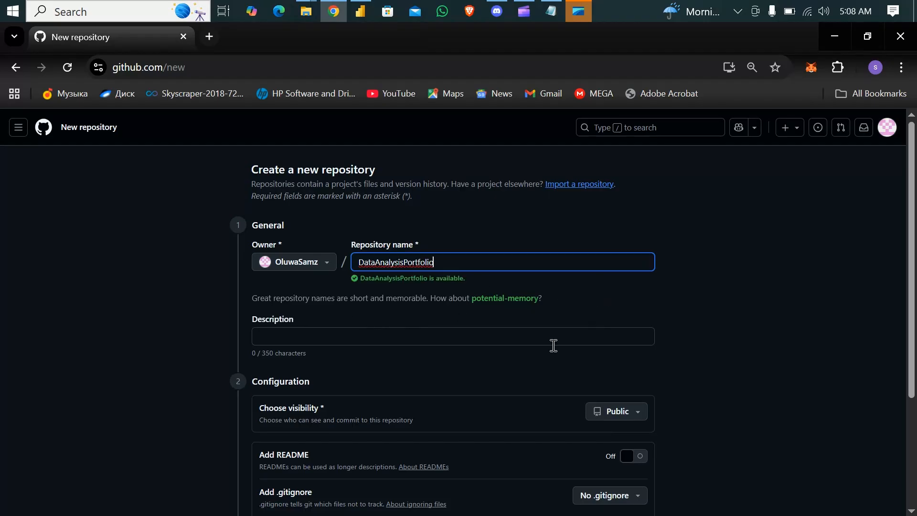
Step: Enable adding a README and create the public repository without a .gitignore or license
{"action": "scroll", "coordinate": [553, 345], "scroll_direction": "down", "scroll_amount": 2}
{"action": "scroll", "coordinate": [553, 345], "scroll_direction": "down", "scroll_amount": 1}
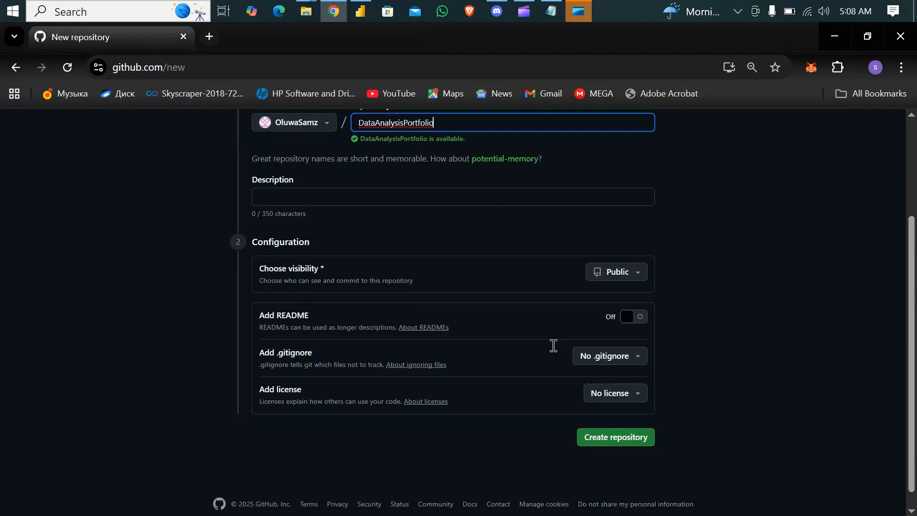
{"action": "scroll", "coordinate": [553, 345], "scroll_direction": "up", "scroll_amount": 1}
{"action": "scroll", "coordinate": [554, 345], "scroll_direction": "down", "scroll_amount": 1}
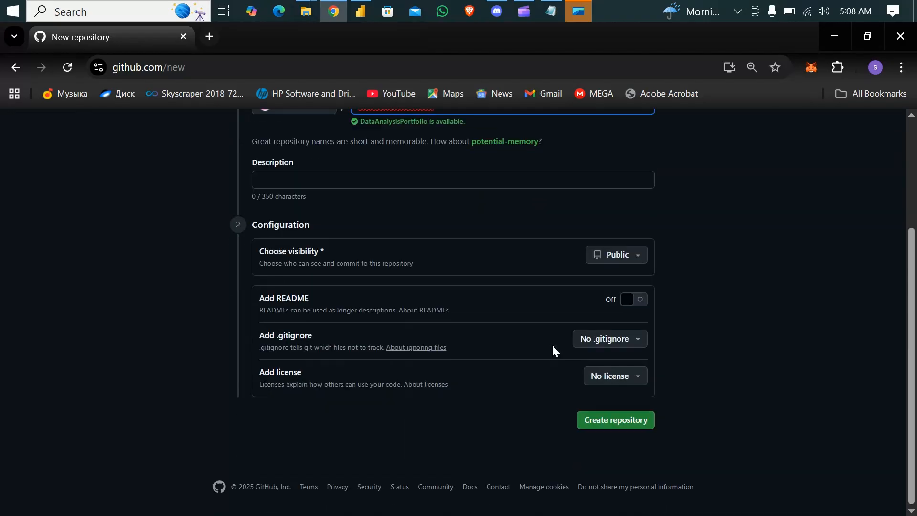
{"action": "left_click", "coordinate": [636, 299]}
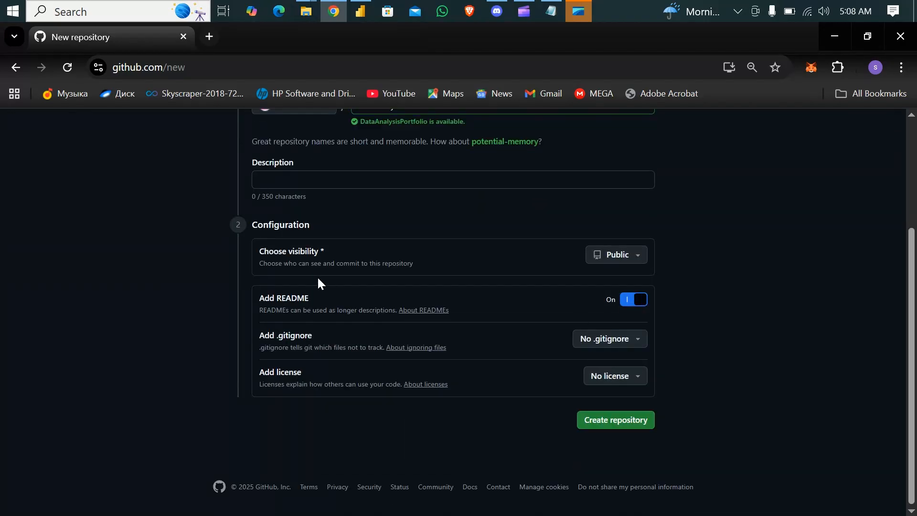
{"action": "scroll", "coordinate": [317, 277], "scroll_direction": "up", "scroll_amount": 3}
{"action": "scroll", "coordinate": [317, 276], "scroll_direction": "down", "scroll_amount": 3}
{"action": "left_click", "coordinate": [607, 425]}
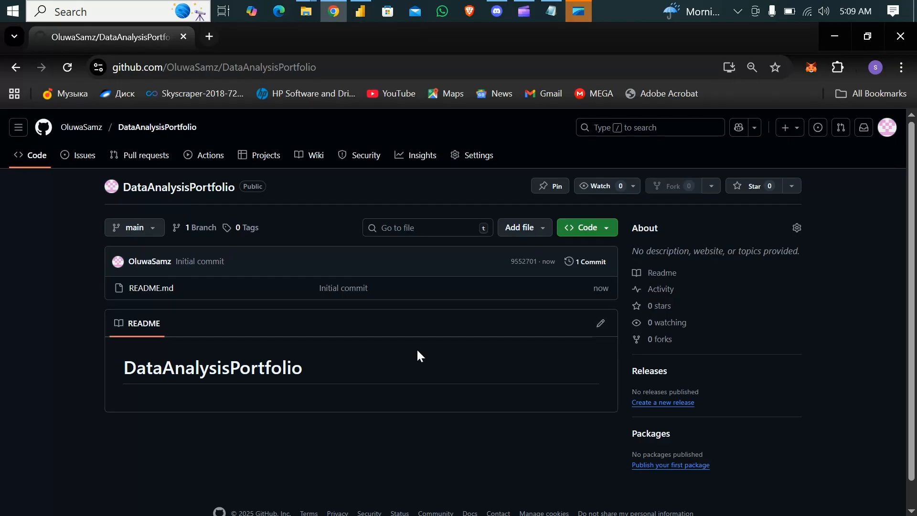
Step: Open the repository's README for editing and add the owner's surname to the greeting heading
{"action": "left_click", "coordinate": [601, 324]}
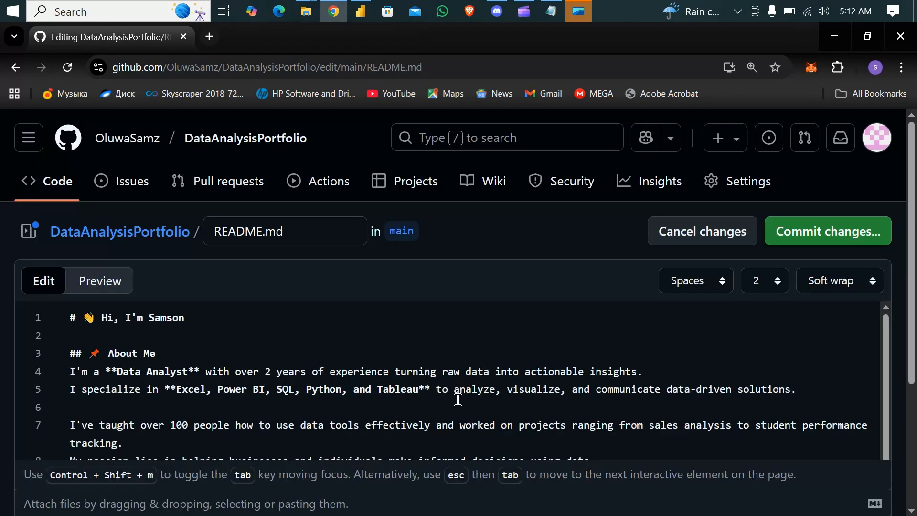
{"action": "left_click", "coordinate": [194, 319]}
{"action": "type", "text": "Adeniyi"}
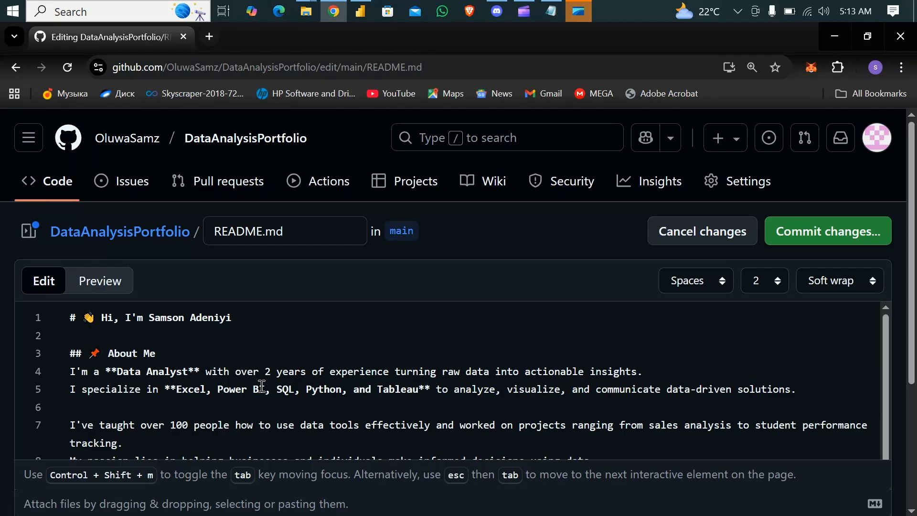
Step: Try out a Mrs. Claus emoji after the name in the README's greeting heading and remove it
{"action": "key", "text": "super+period"}
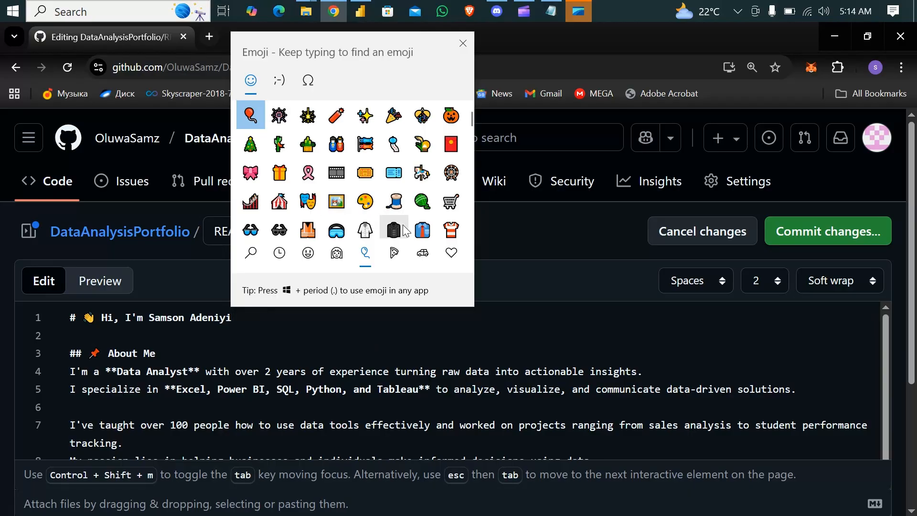
{"action": "left_click", "coordinate": [337, 252]}
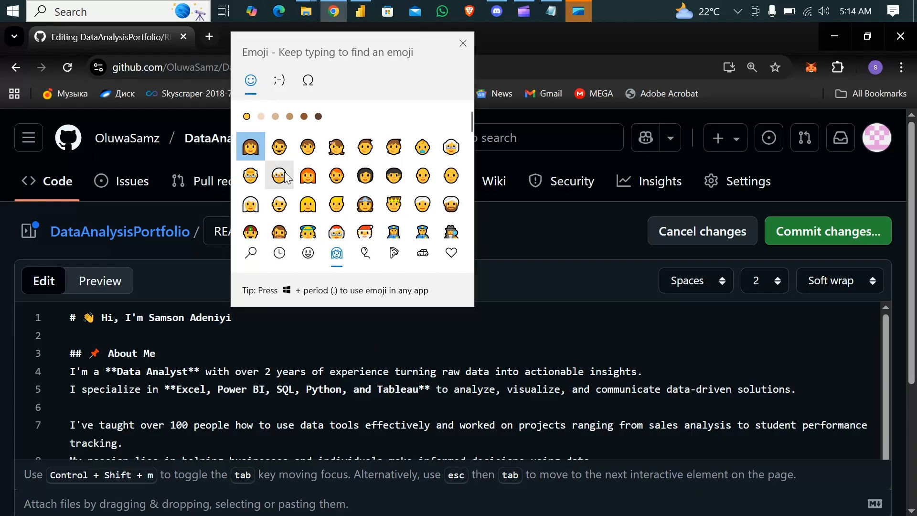
{"action": "scroll", "coordinate": [340, 239], "scroll_direction": "down", "scroll_amount": 1}
{"action": "left_click", "coordinate": [337, 225]}
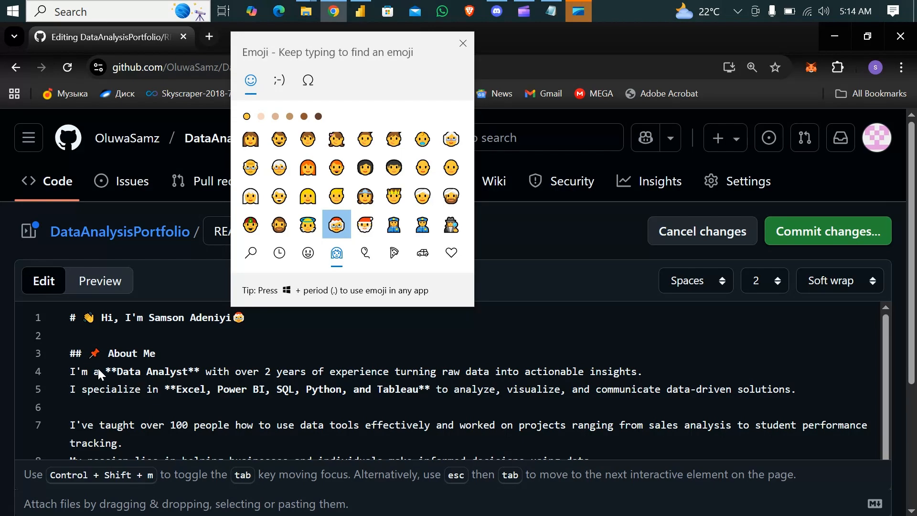
{"action": "left_click", "coordinate": [466, 37]}
{"action": "key", "text": "BackSpace"}
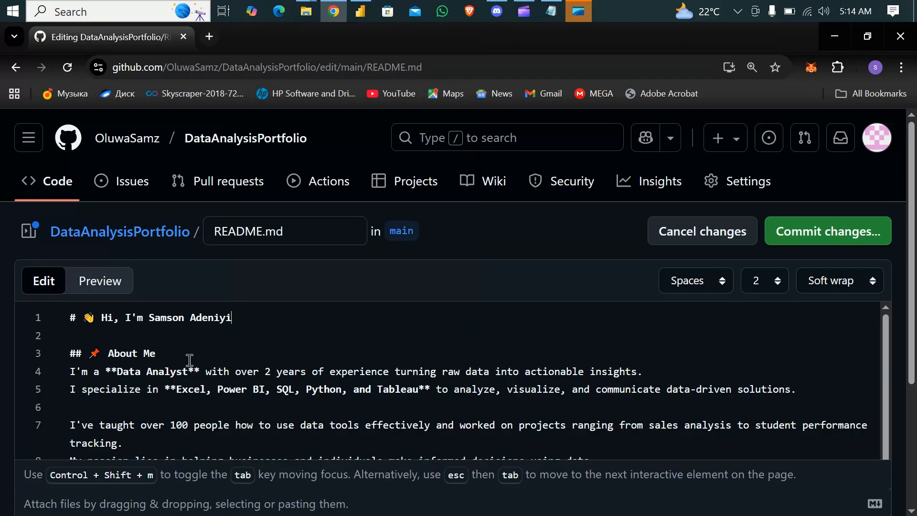
Step: Review the README text and commit it with the message "Update README.md"
{"action": "scroll", "coordinate": [190, 360], "scroll_direction": "down", "scroll_amount": 1}
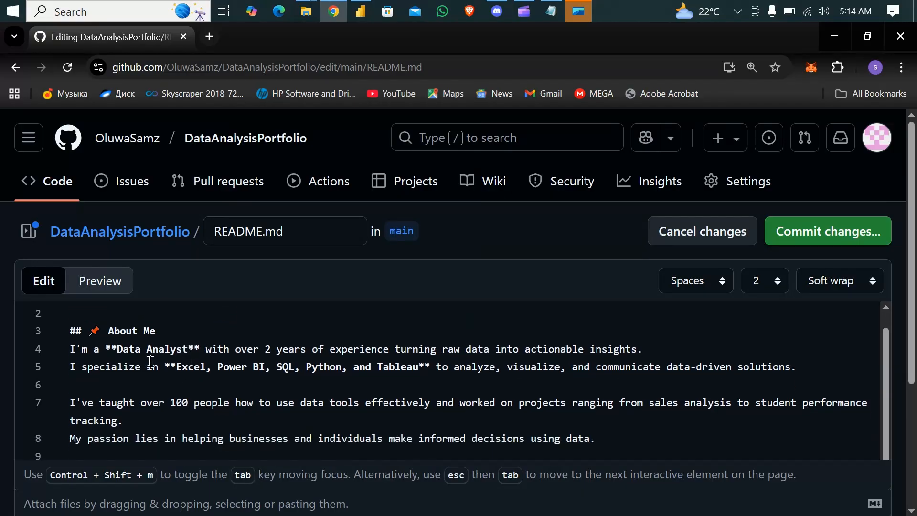
{"action": "scroll", "coordinate": [214, 379], "scroll_direction": "down", "scroll_amount": 3}
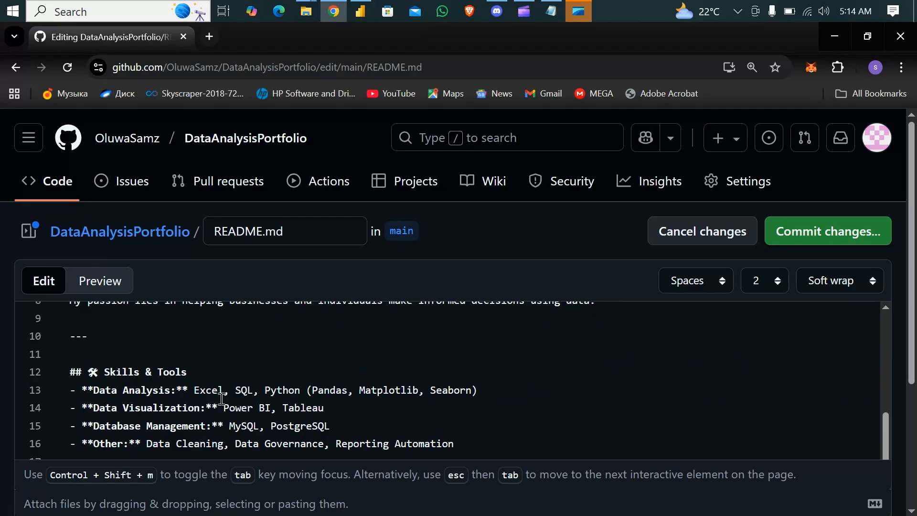
{"action": "scroll", "coordinate": [205, 396], "scroll_direction": "down", "scroll_amount": 4}
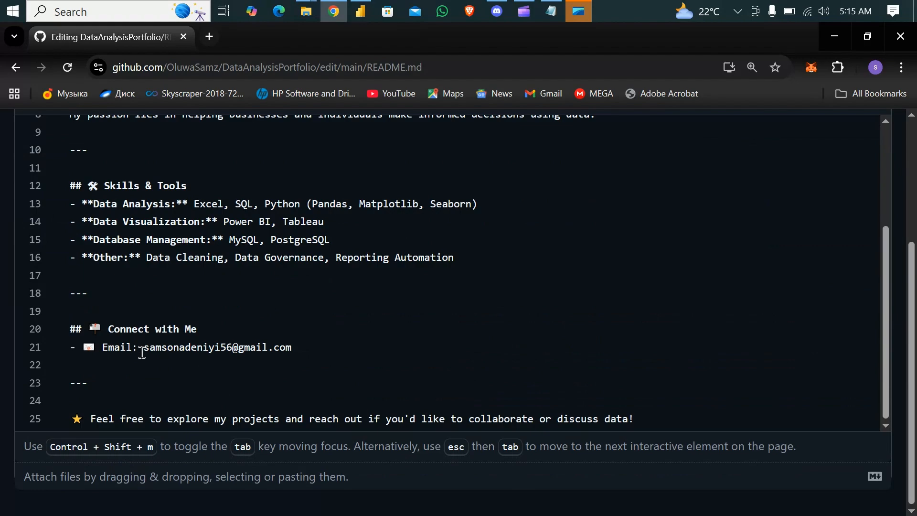
{"action": "scroll", "coordinate": [254, 290], "scroll_direction": "up", "scroll_amount": 4}
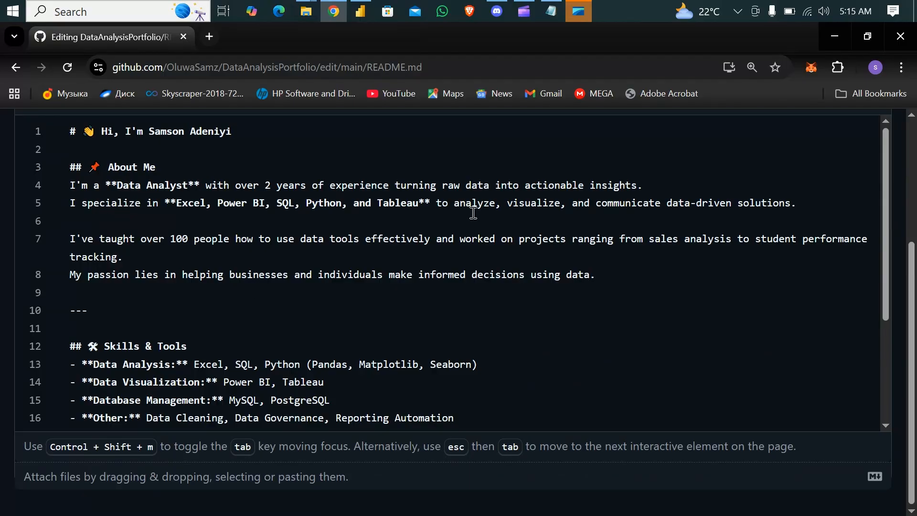
{"action": "scroll", "coordinate": [535, 212], "scroll_direction": "up", "scroll_amount": 4}
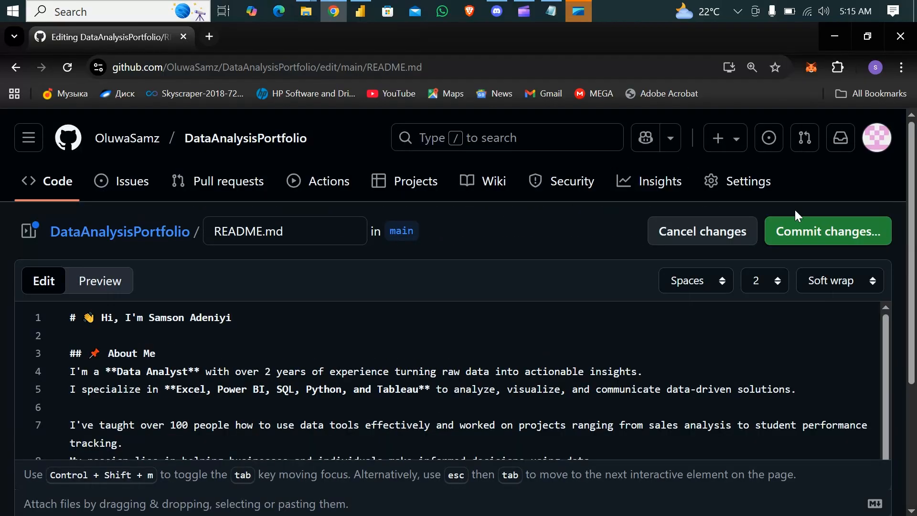
{"action": "left_click", "coordinate": [807, 234]}
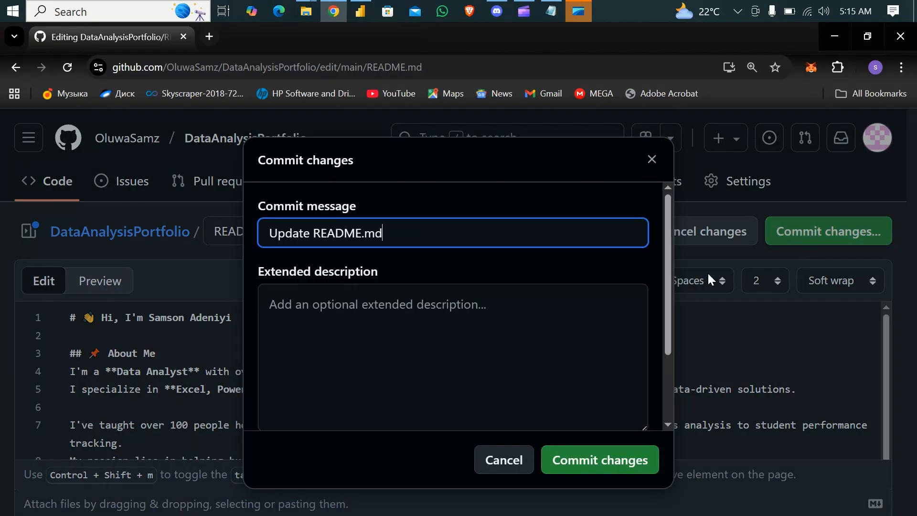
{"action": "left_click", "coordinate": [586, 462]}
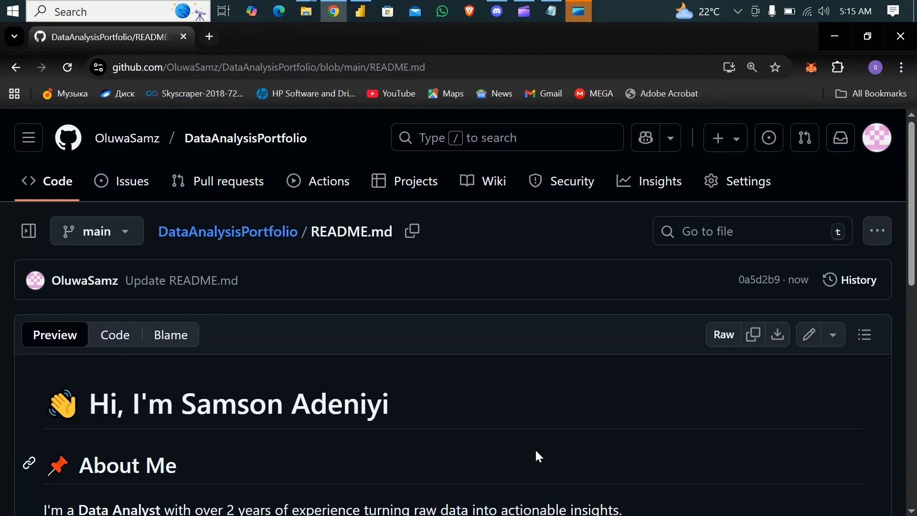
Step: Look over the rendered README from the greeting to the Connect with Me section and return to the repository's main page
{"action": "key", "text": "ctrl+minus"}
{"action": "key", "text": "ctrl+minus"}
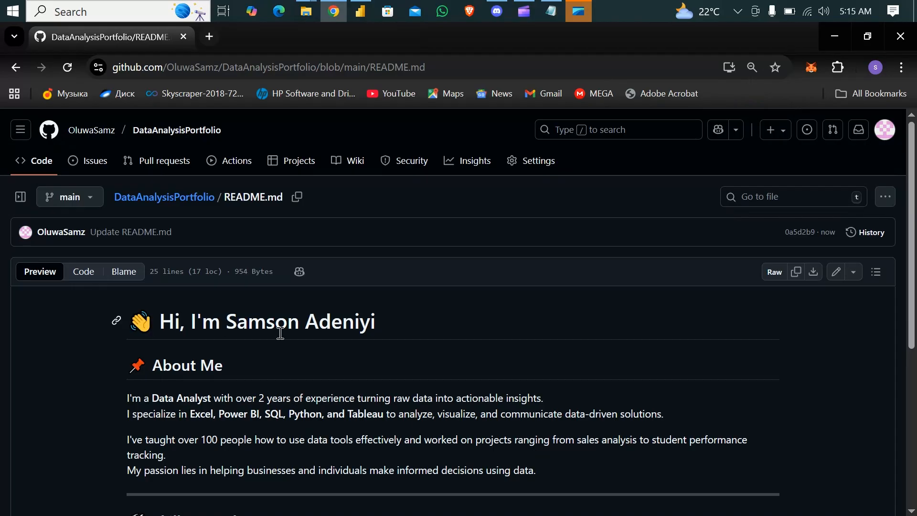
{"action": "scroll", "coordinate": [281, 368], "scroll_direction": "down", "scroll_amount": 5}
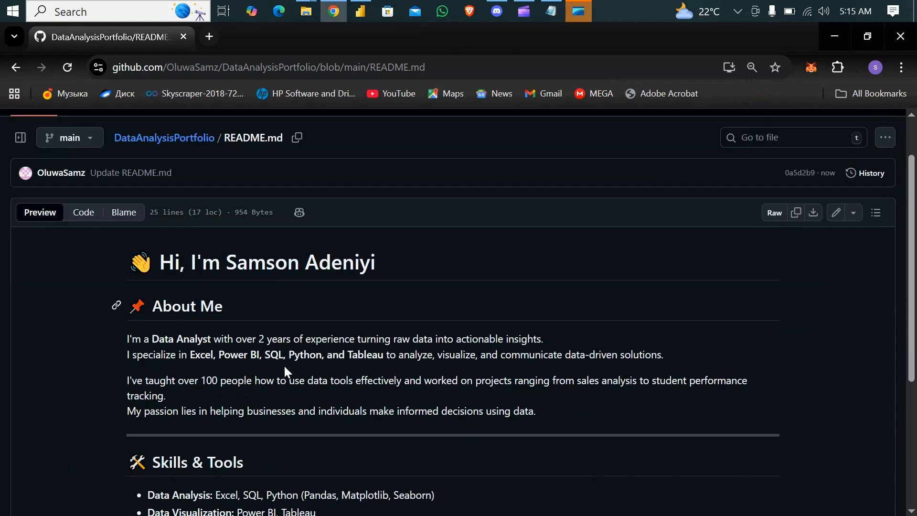
{"action": "scroll", "coordinate": [285, 366], "scroll_direction": "down", "scroll_amount": 1}
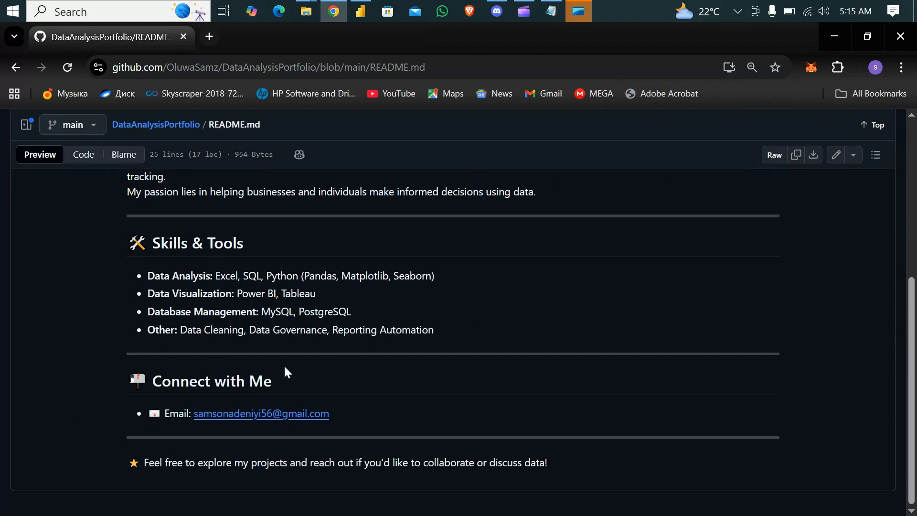
{"action": "scroll", "coordinate": [284, 365], "scroll_direction": "up", "scroll_amount": 6}
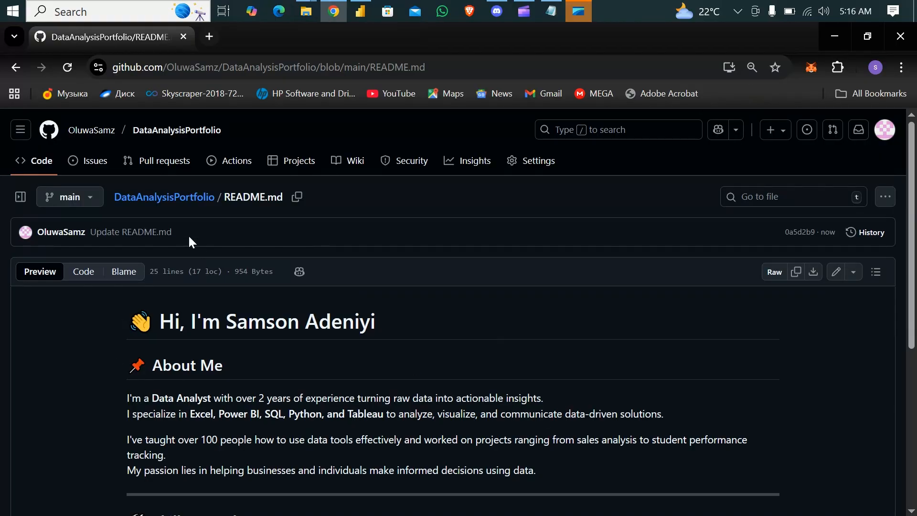
{"action": "left_click", "coordinate": [154, 203]}
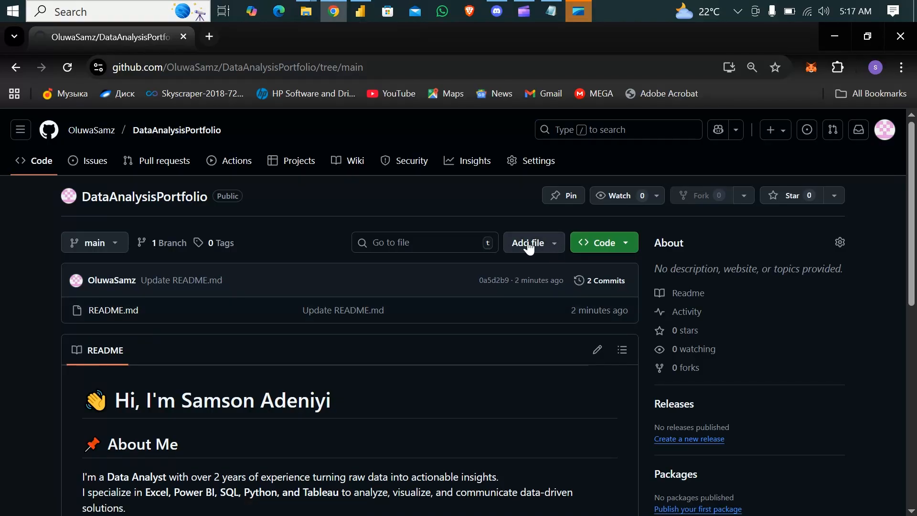
Step: Start a new file in the DataAnalysisPortfolio repository root and place it inside a new folder named PowerBI
{"action": "left_click", "coordinate": [555, 246]}
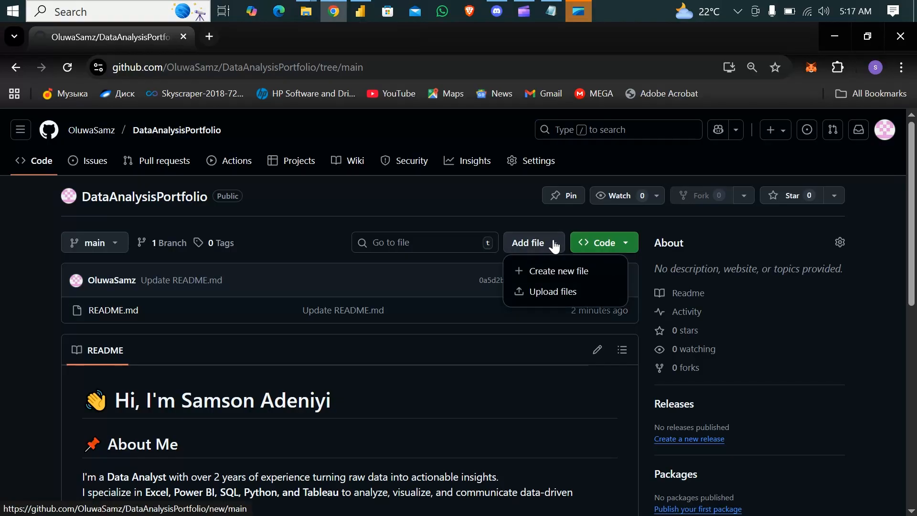
{"action": "left_click", "coordinate": [553, 271]}
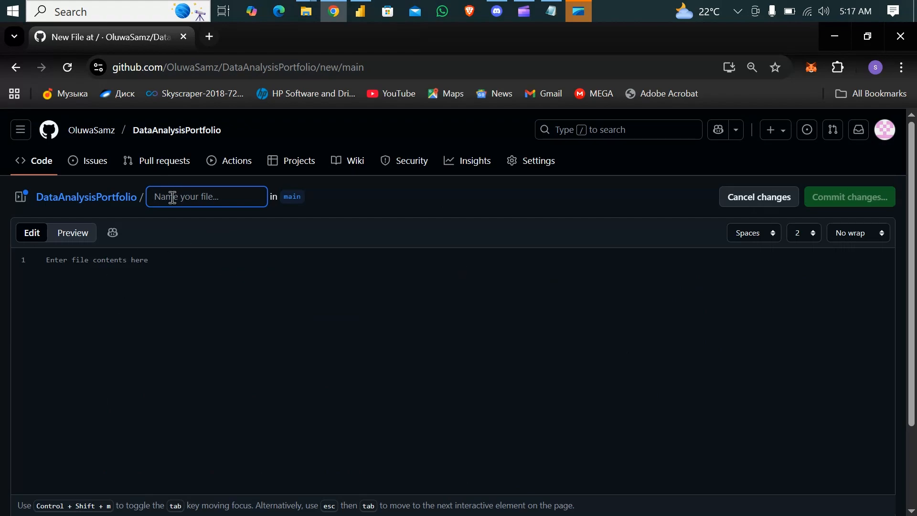
{"action": "type", "text": "O"}
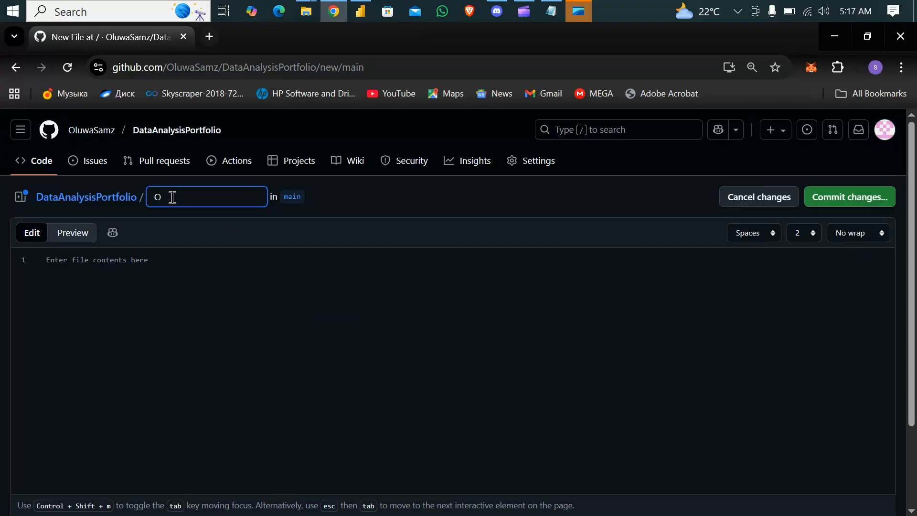
{"action": "type", "text": "we"}
{"action": "key", "text": "BackSpace"}
{"action": "key", "text": "BackSpace"}
{"action": "key", "text": "BackSpace"}
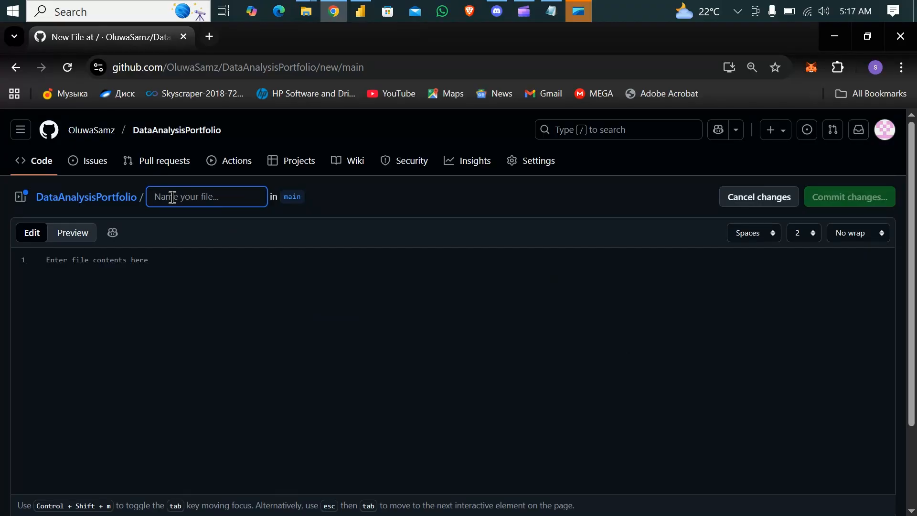
{"action": "type", "text": "Power"}
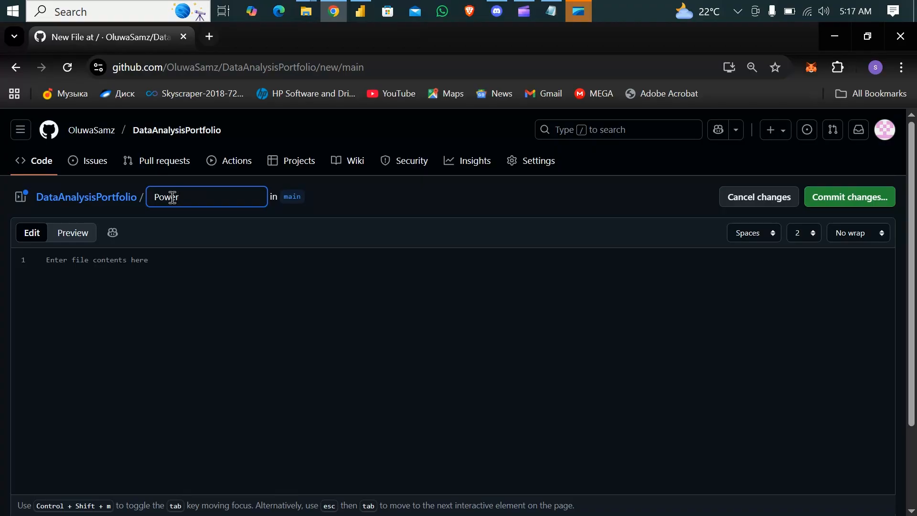
{"action": "type", "text": "BI"}
{"action": "type", "text": "/"}
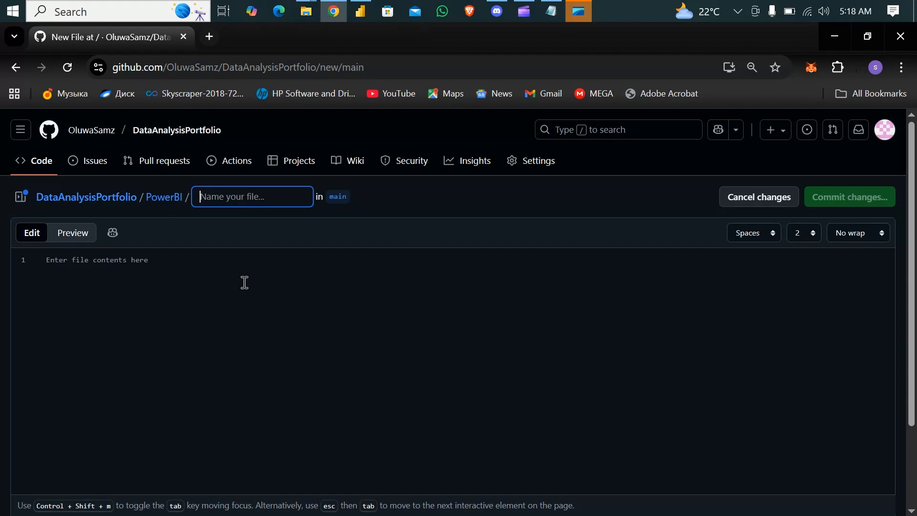
Step: Name the new PowerBI folder's file new.txt and commit it directly to the main branch with the message "Create new.txt"
{"action": "type", "text": "new"}
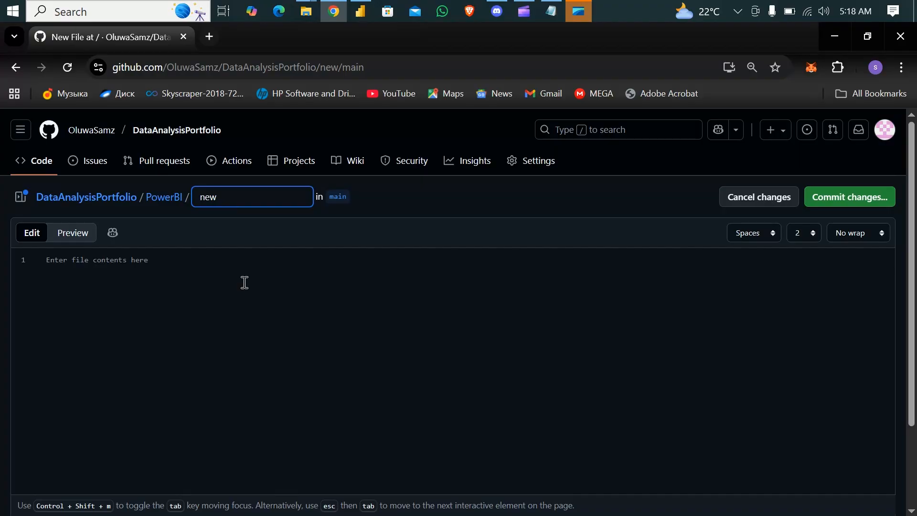
{"action": "type", "text": ".txt"}
{"action": "left_click", "coordinate": [838, 203]}
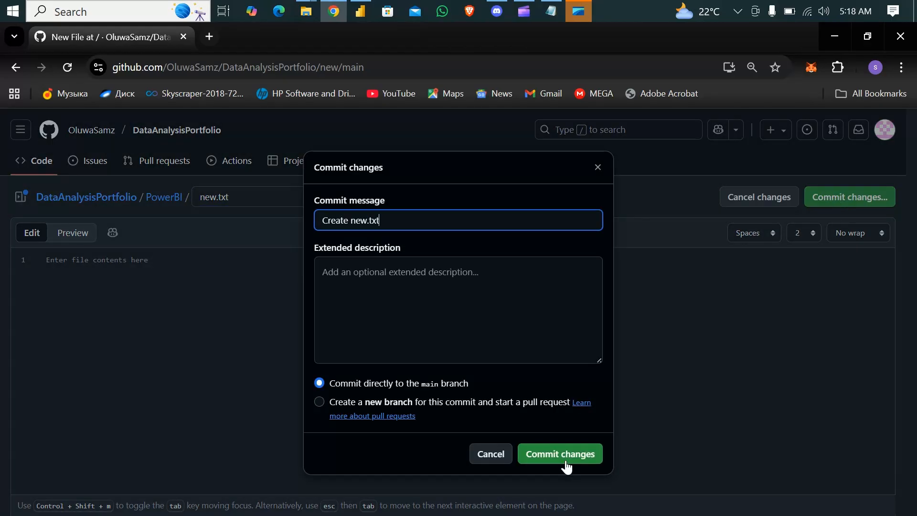
{"action": "left_click", "coordinate": [573, 455]}
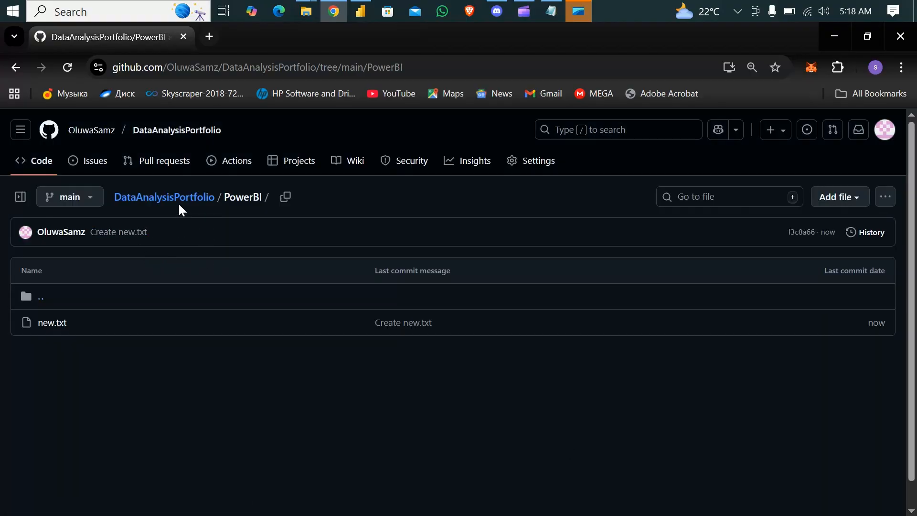
Step: Return to the repository's main page, look over its folder list and README, and open the PowerBI folder
{"action": "left_click", "coordinate": [166, 206]}
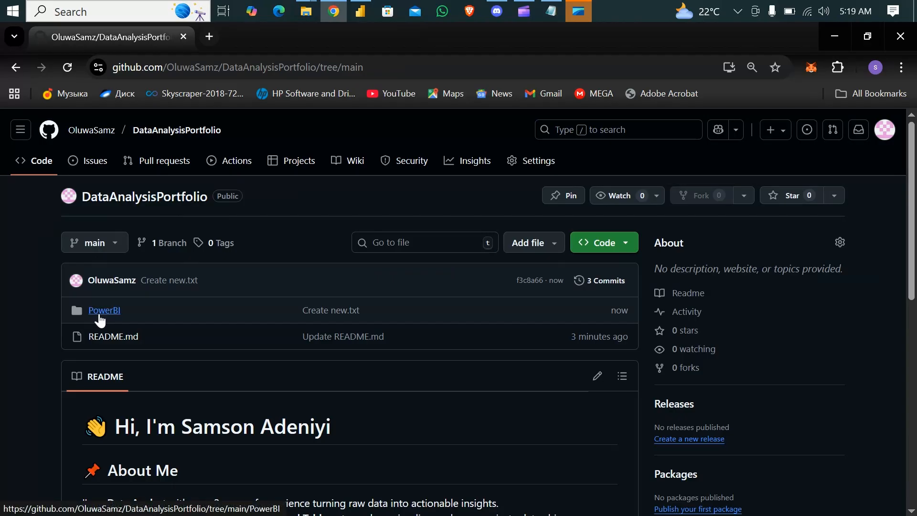
{"action": "scroll", "coordinate": [268, 388], "scroll_direction": "down", "scroll_amount": 5}
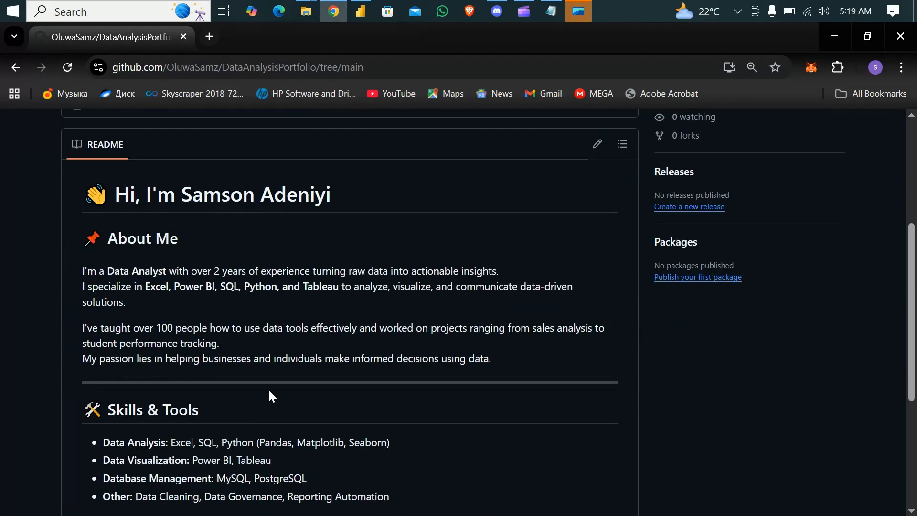
{"action": "scroll", "coordinate": [239, 388], "scroll_direction": "up", "scroll_amount": 5}
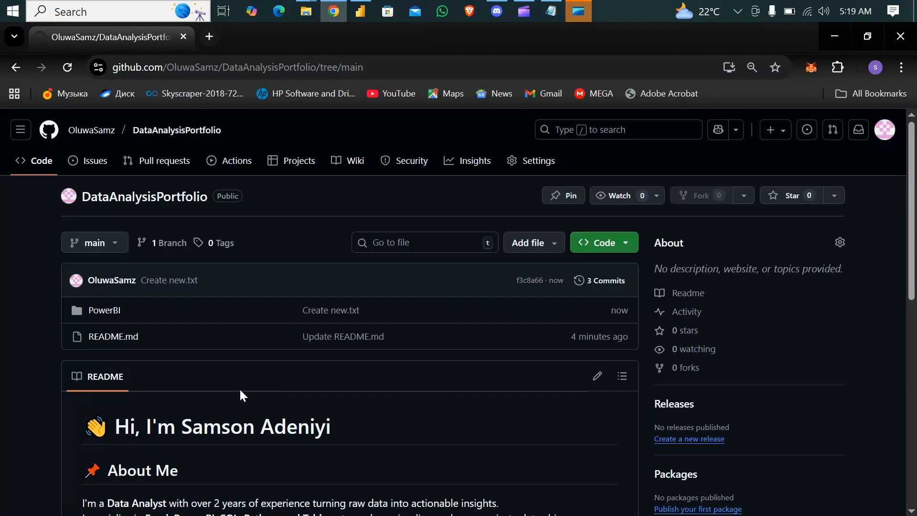
{"action": "left_click", "coordinate": [100, 314]}
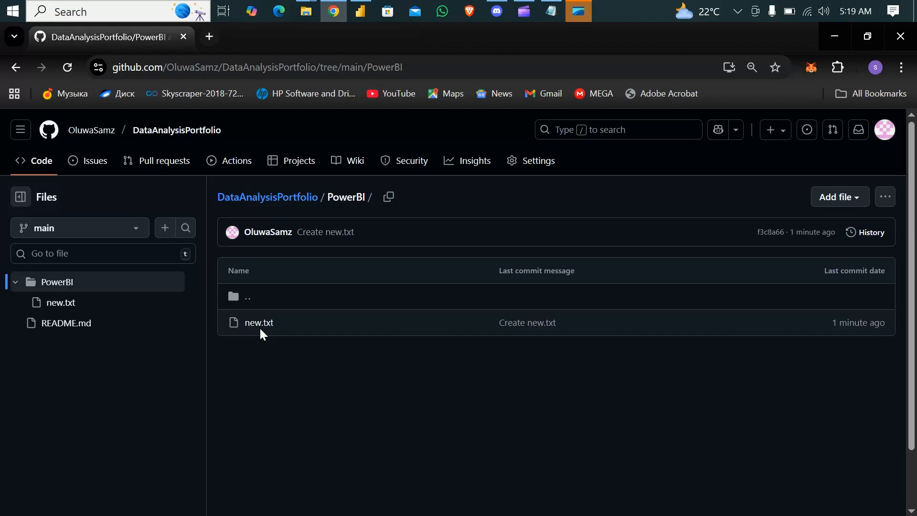
Step: Switch to Power BI to view the Patients Emergency Room visit Report and return to the GitHub page in Chrome
{"action": "left_click", "coordinate": [359, 10]}
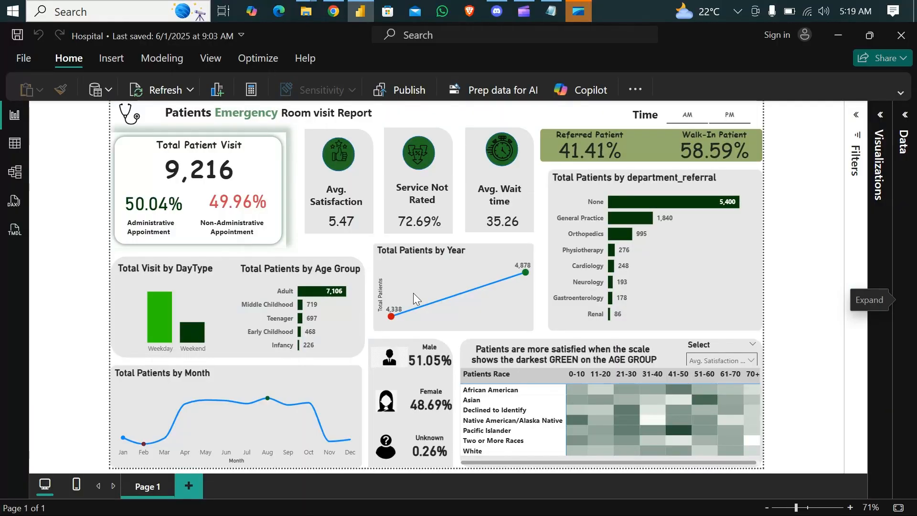
{"action": "mouse_move", "coordinate": [414, 293]}
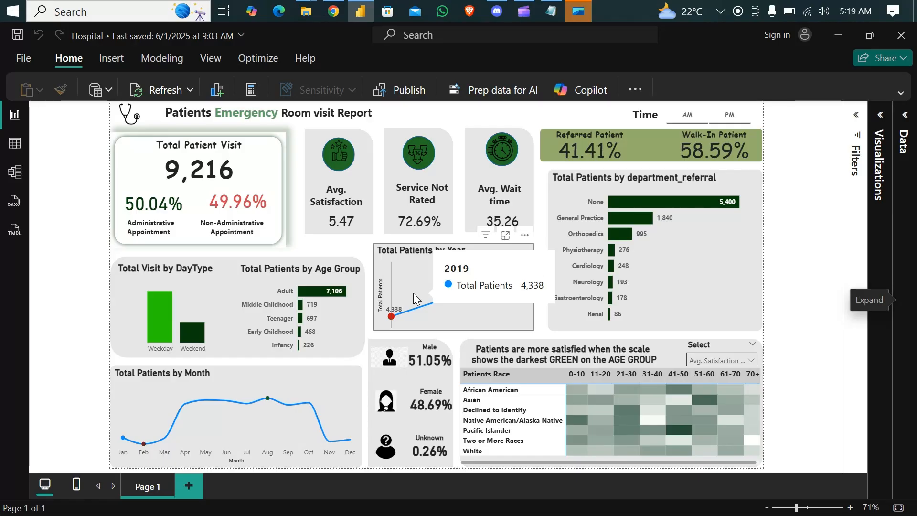
{"action": "left_click", "coordinate": [335, 12]}
{"action": "left_click", "coordinate": [334, 13]}
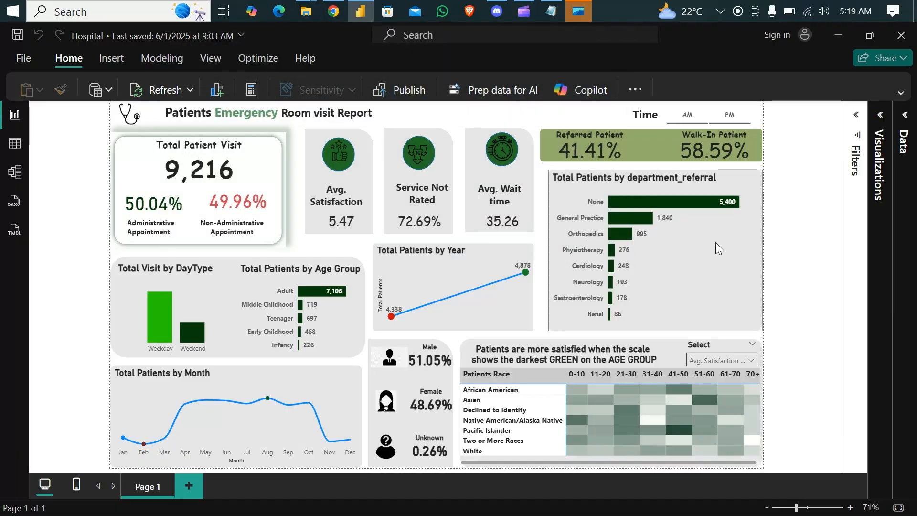
{"action": "left_click", "coordinate": [332, 12]}
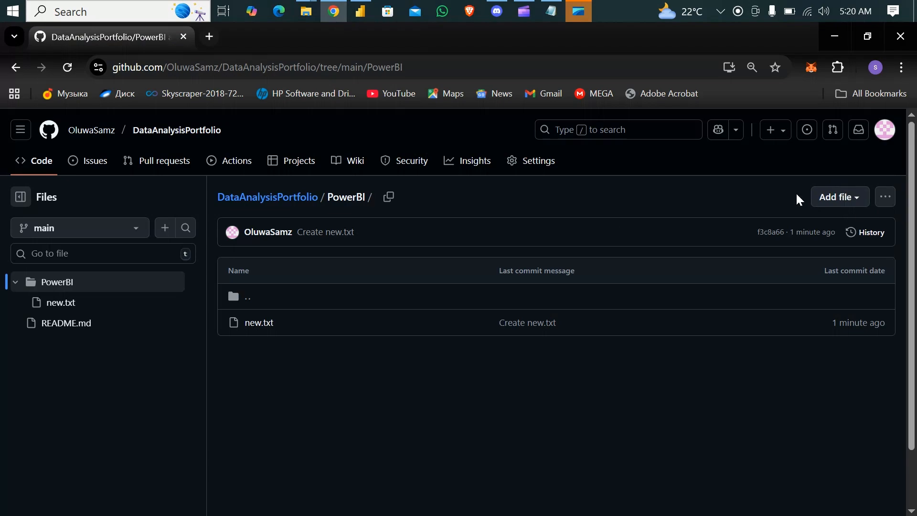
Step: Start a new file in the PowerBI folder and enter Hospital Report as the name of its subfolder
{"action": "left_click", "coordinate": [854, 200]}
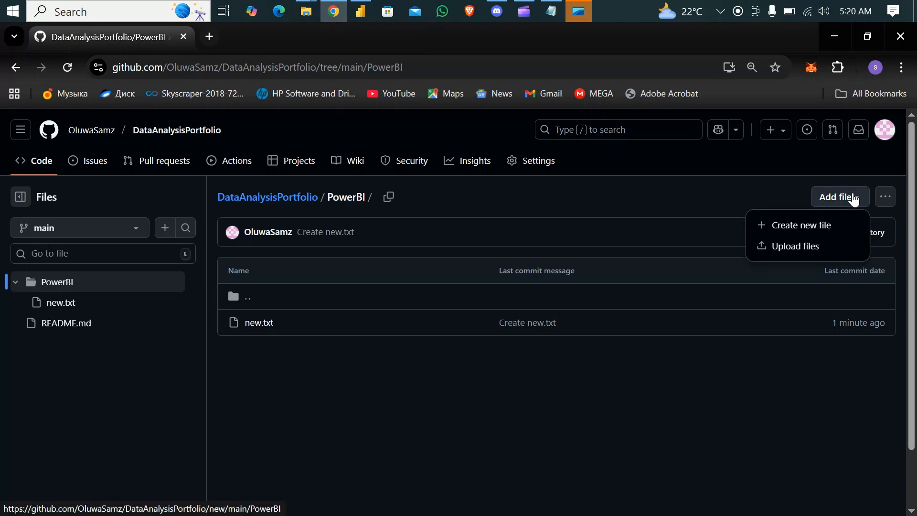
{"action": "left_click", "coordinate": [801, 227]}
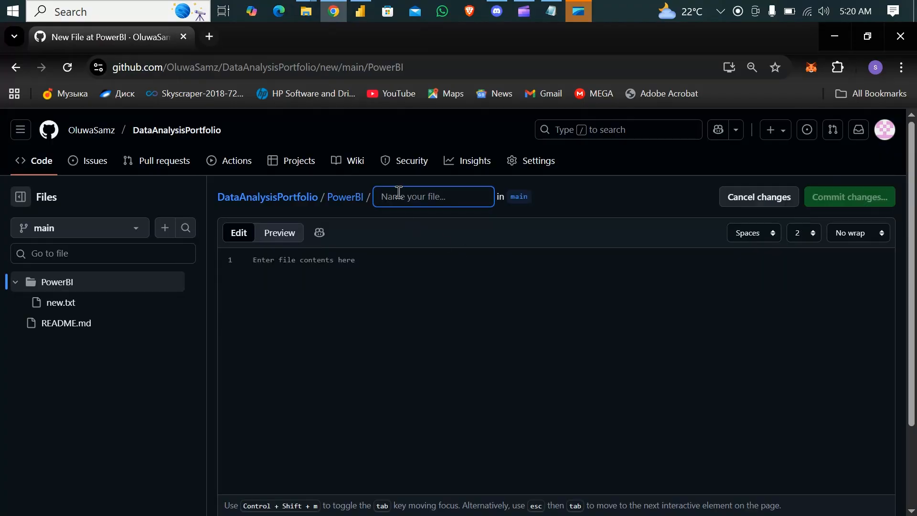
{"action": "type", "text": "Hor"}
{"action": "key", "text": "BackSpace"}
{"action": "type", "text": "s"}
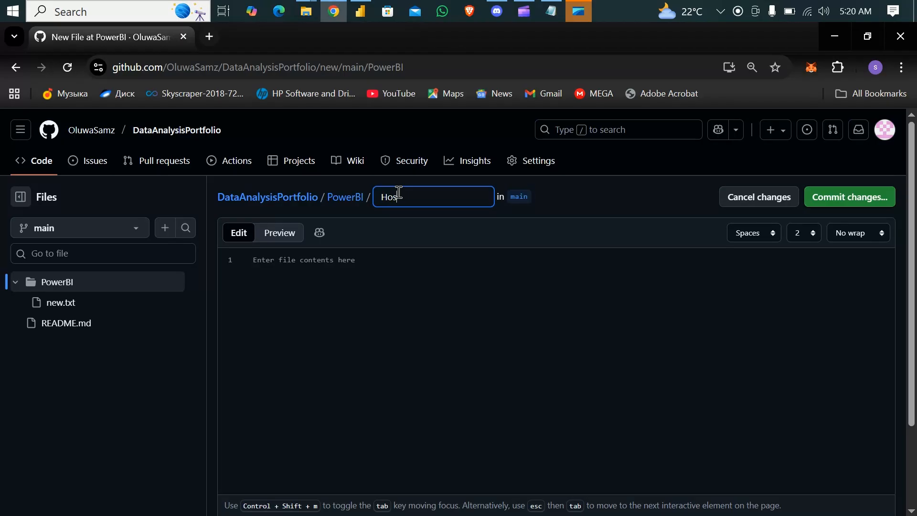
{"action": "type", "text": "pial"}
{"action": "key", "text": "BackSpace"}
{"action": "key", "text": "BackSpace"}
{"action": "type", "text": "tal Report/n"}
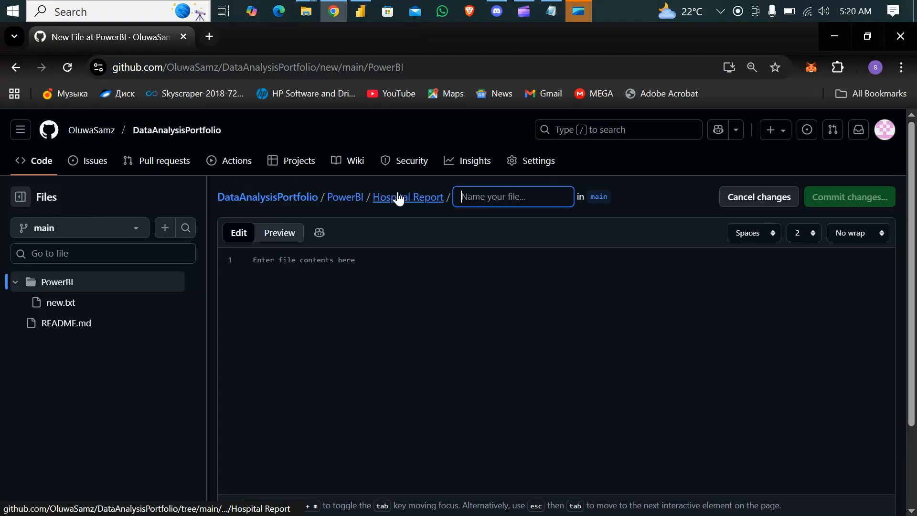
{"action": "type", "text": "ew"}
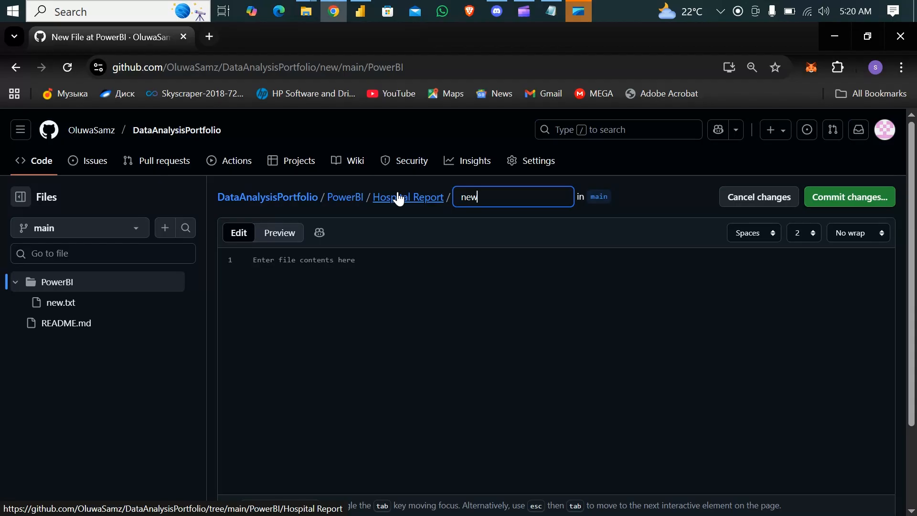
{"action": "type", "text": ".txt"}
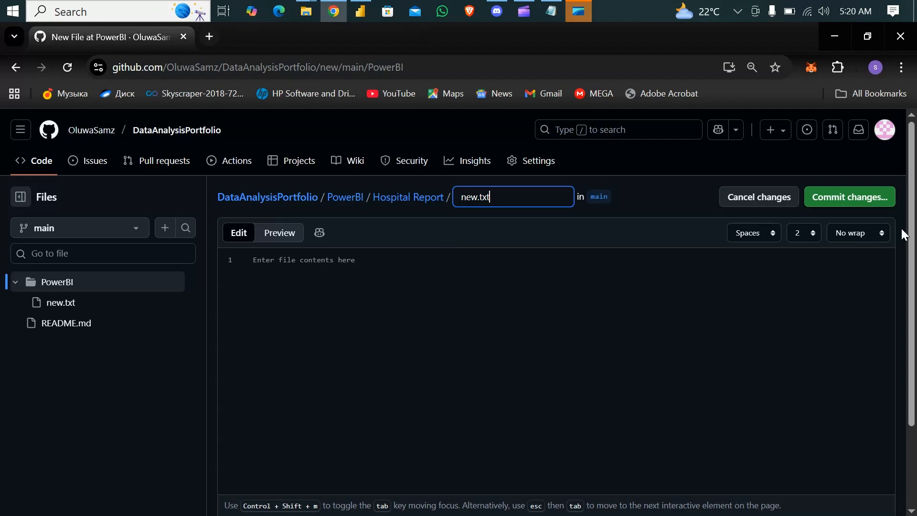
Step: Name the file new.txt inside the Hospital Report subfolder and commit it directly to main with the message "Create new.txt"
{"action": "left_click", "coordinate": [843, 197]}
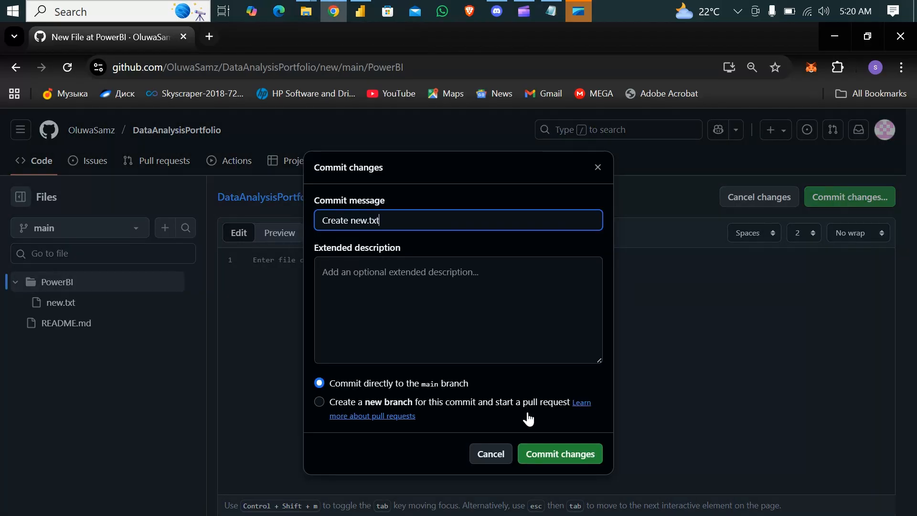
{"action": "left_click", "coordinate": [561, 452]}
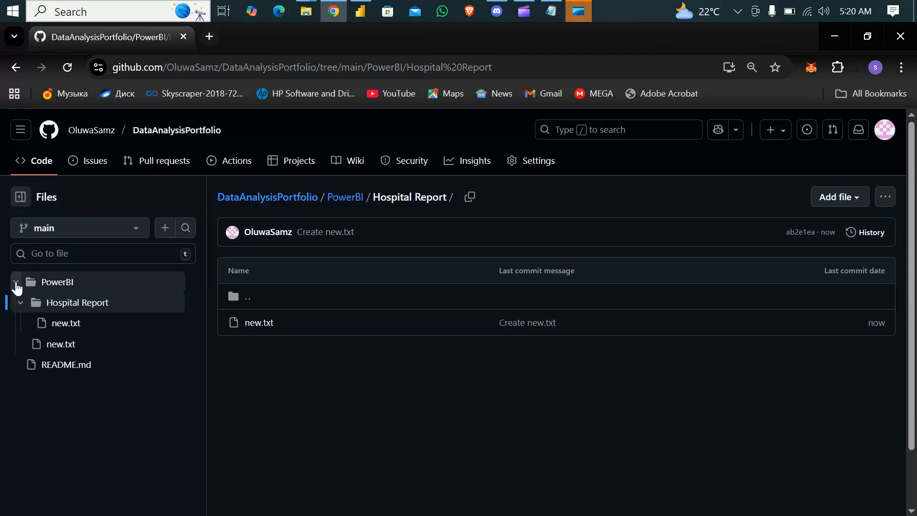
Step: Collapse and re-expand the PowerBI and Hospital Report folders in the file tree to examine their structure
{"action": "left_click", "coordinate": [15, 283]}
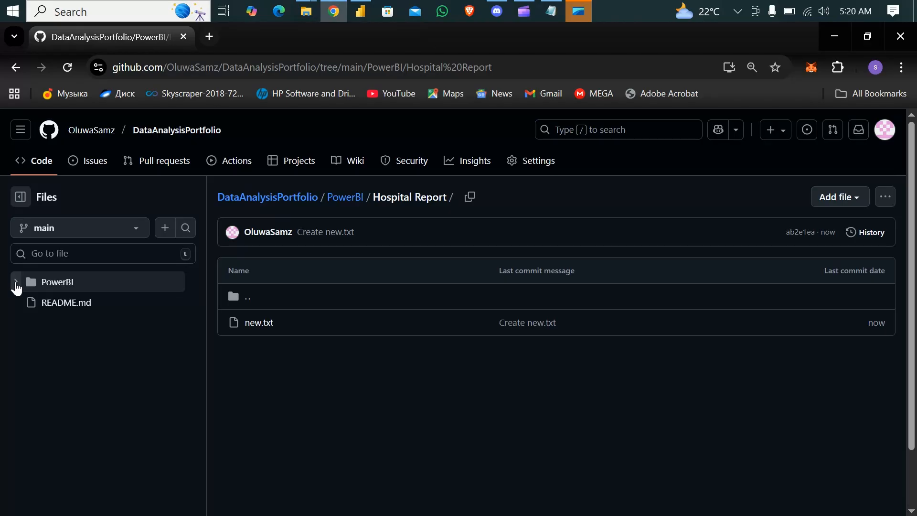
{"action": "left_click", "coordinate": [16, 284]}
{"action": "left_click", "coordinate": [21, 306]}
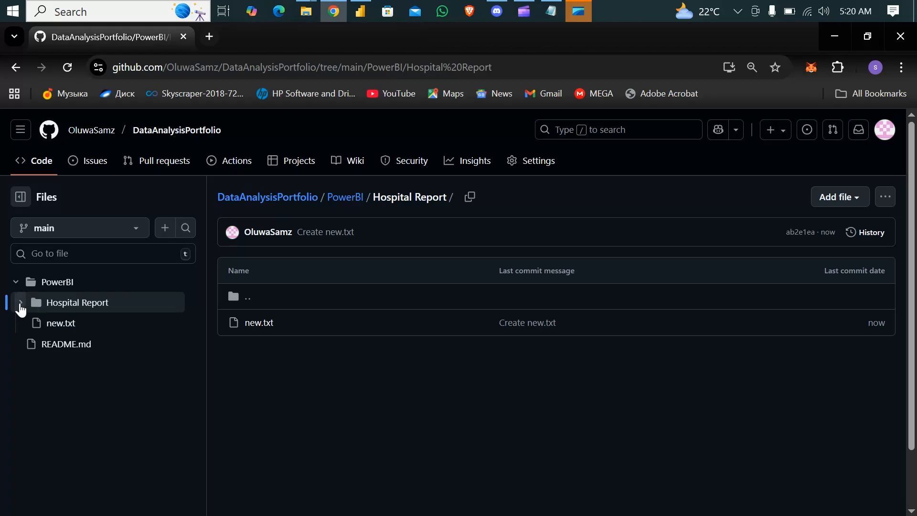
{"action": "left_click", "coordinate": [20, 305]}
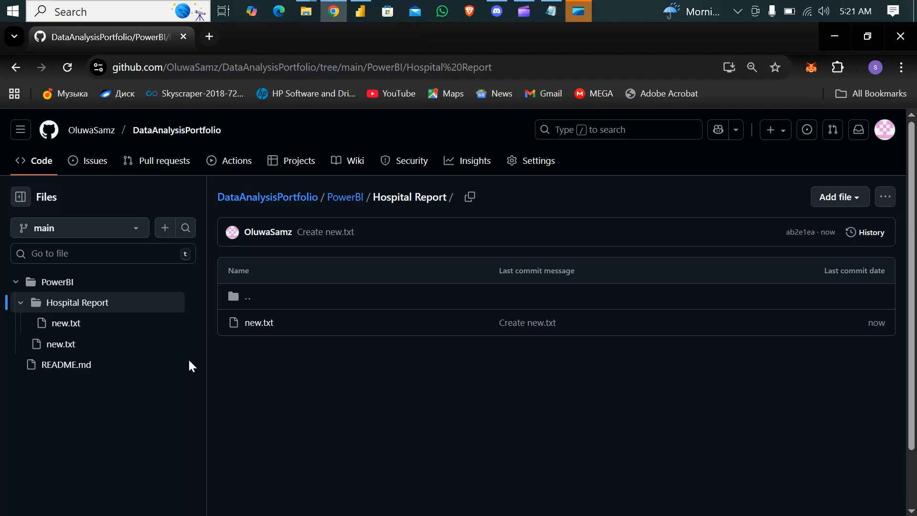
Step: Upload Hospital.pbix, Dashboard.png and Hospital ER.csv from File Explorer to the Hospital Report folder and commit them directly to the main branch
{"action": "left_click", "coordinate": [854, 202]}
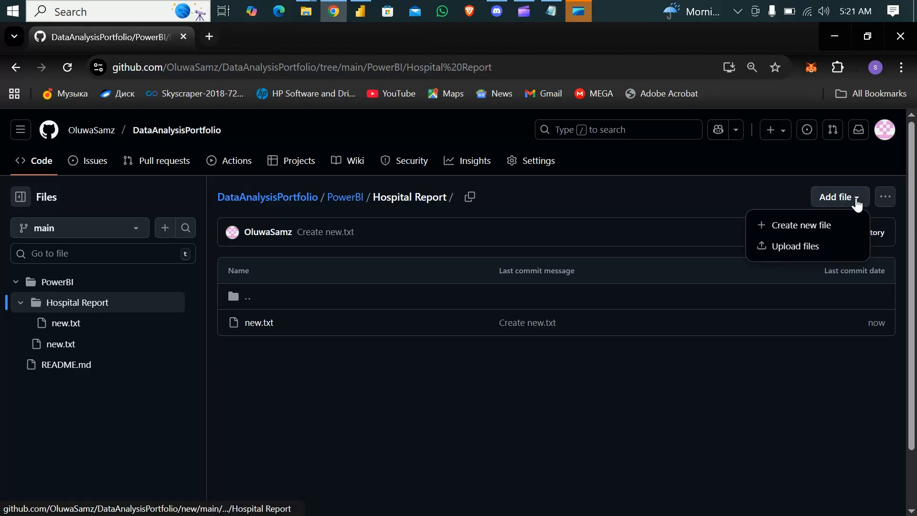
{"action": "left_click", "coordinate": [783, 245]}
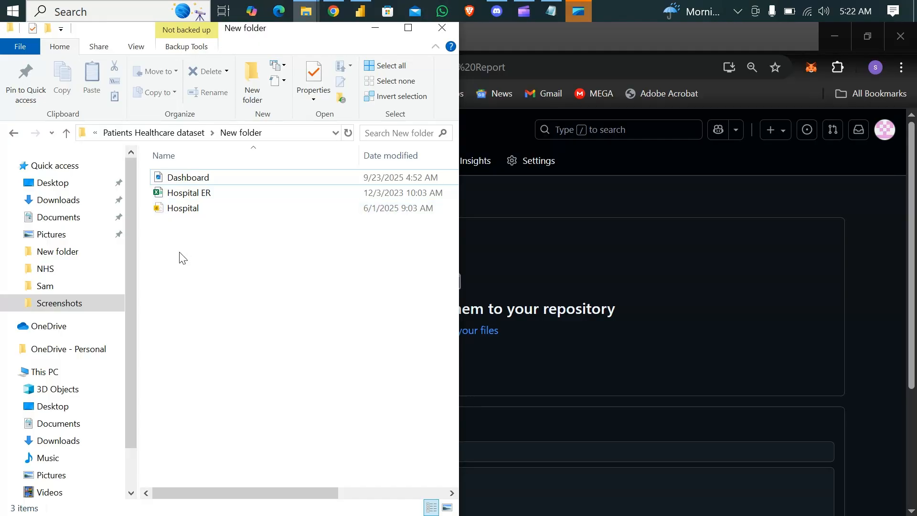
{"action": "key", "text": "ctrl+a"}
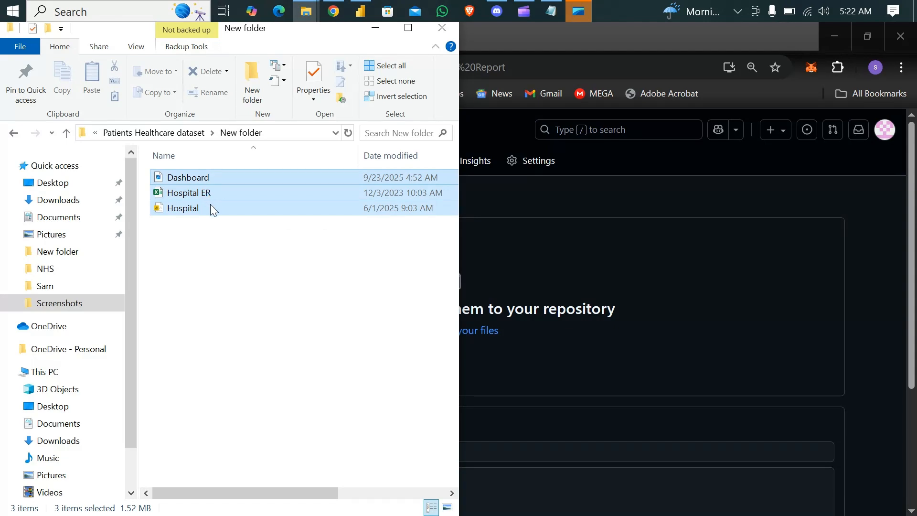
{"action": "left_click_drag", "start_coordinate": [210, 206], "coordinate": [527, 316]}
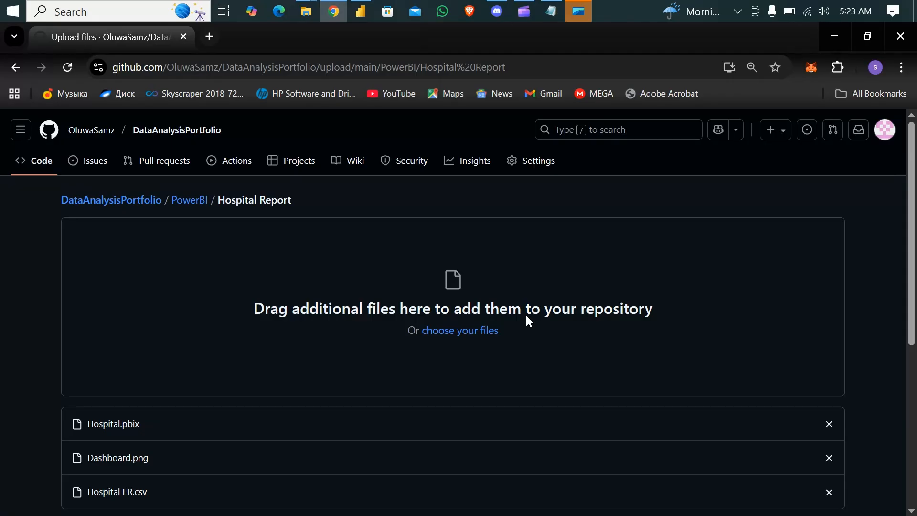
{"action": "scroll", "coordinate": [559, 302], "scroll_direction": "down", "scroll_amount": 6}
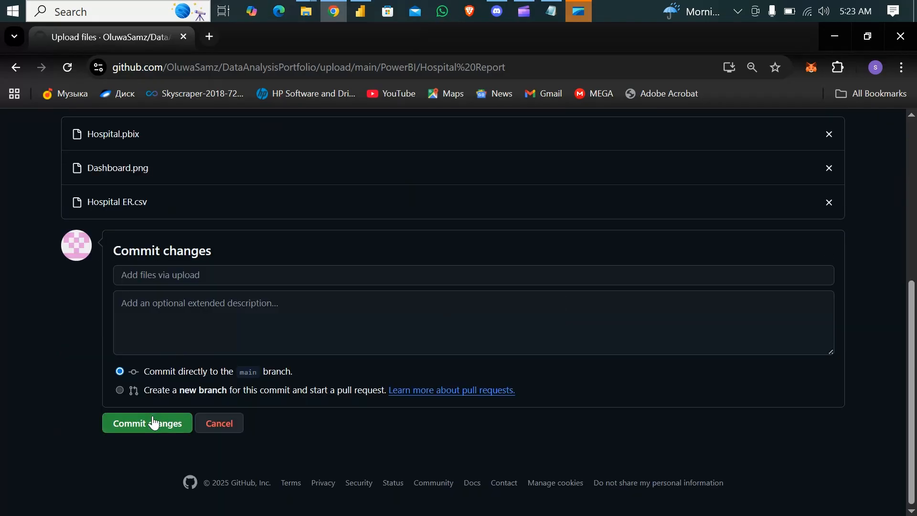
{"action": "left_click", "coordinate": [153, 424]}
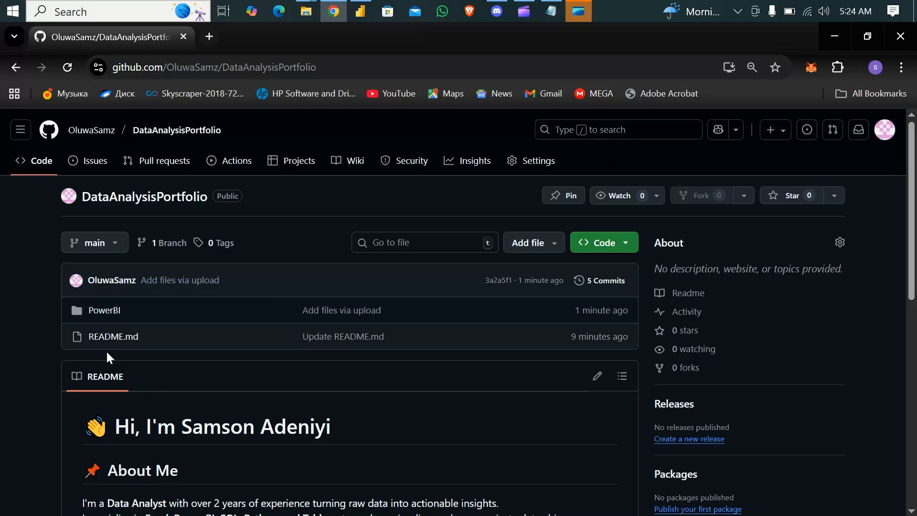
Step: Open Dashboard.png in the PowerBI/Hospital Report folder to examine the uploaded dashboard image, and return to the folder
{"action": "left_click", "coordinate": [99, 315]}
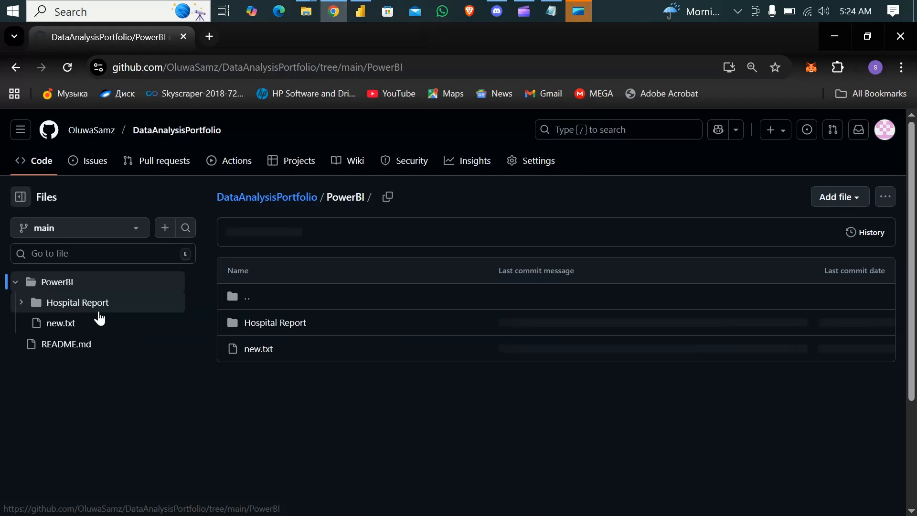
{"action": "left_click", "coordinate": [267, 328]}
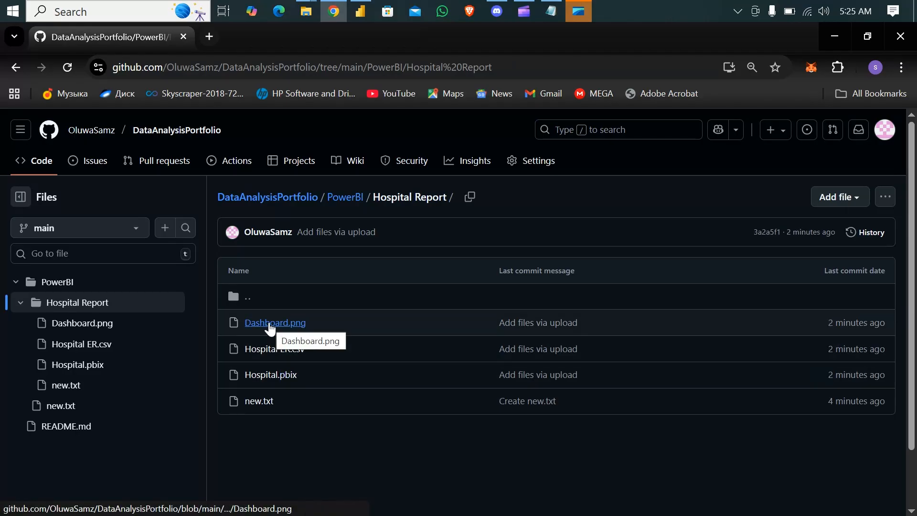
{"action": "left_click", "coordinate": [270, 328]}
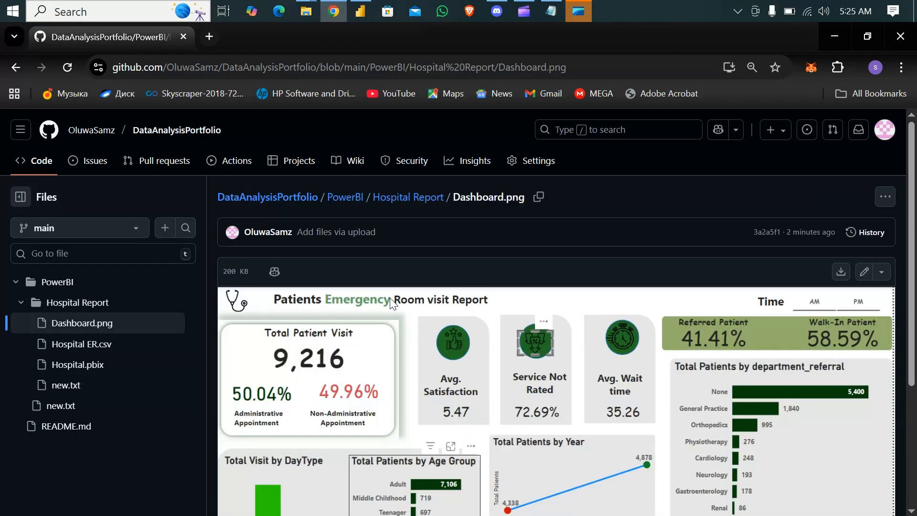
{"action": "scroll", "coordinate": [626, 385], "scroll_direction": "down", "scroll_amount": 4}
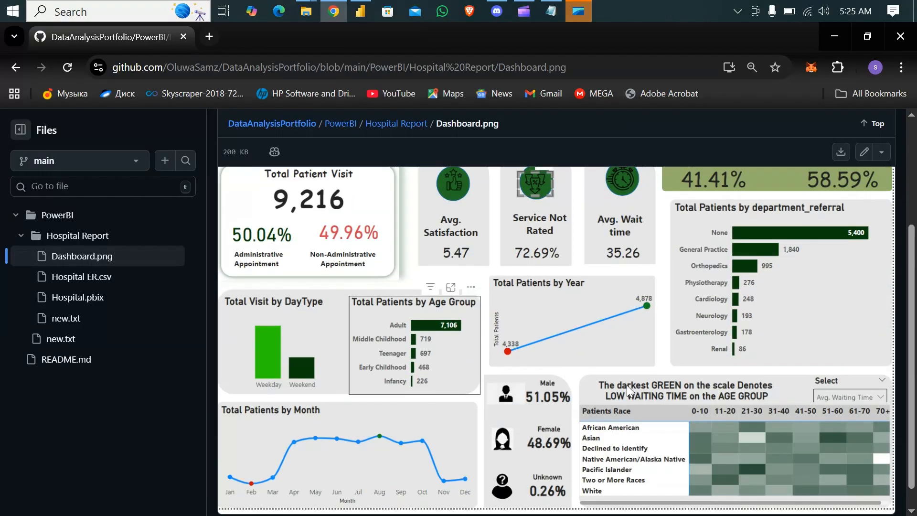
{"action": "scroll", "coordinate": [506, 358], "scroll_direction": "up", "scroll_amount": 4}
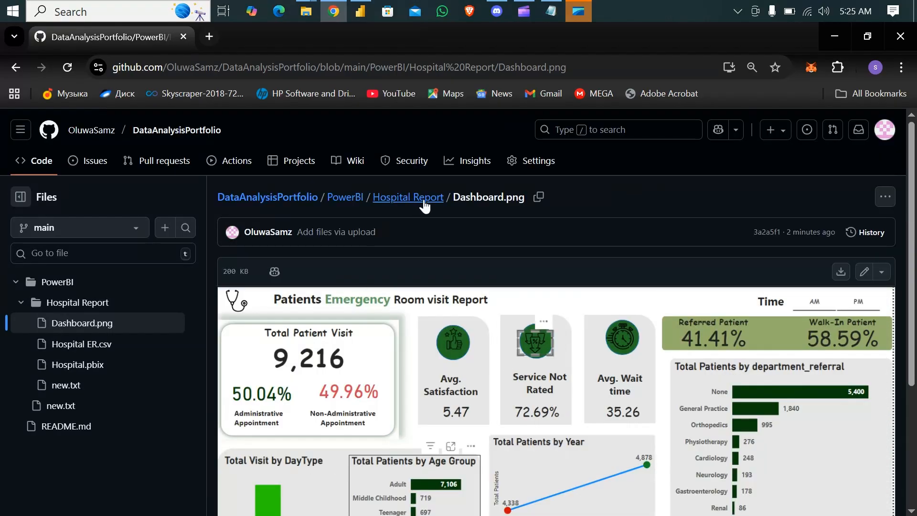
{"action": "left_click", "coordinate": [408, 197]}
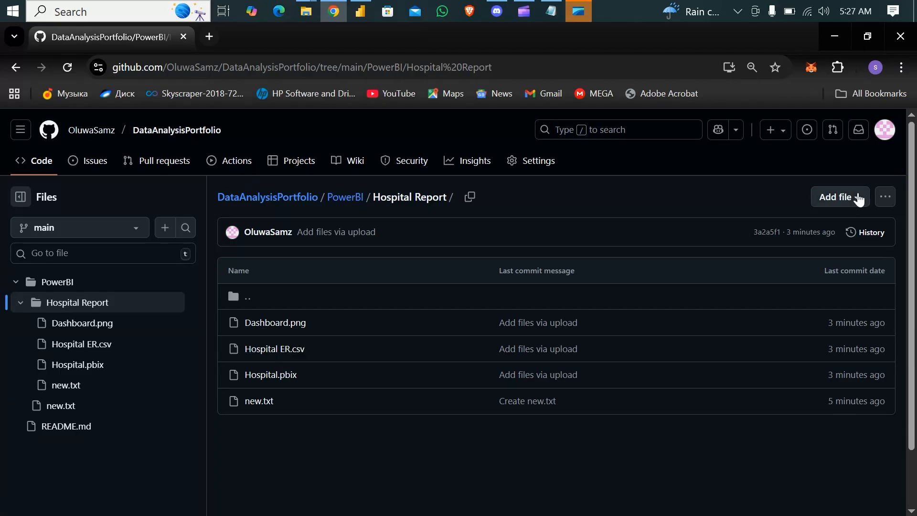
Step: Start a new file in the Hospital Report folder and name it README.md
{"action": "left_click", "coordinate": [858, 200]}
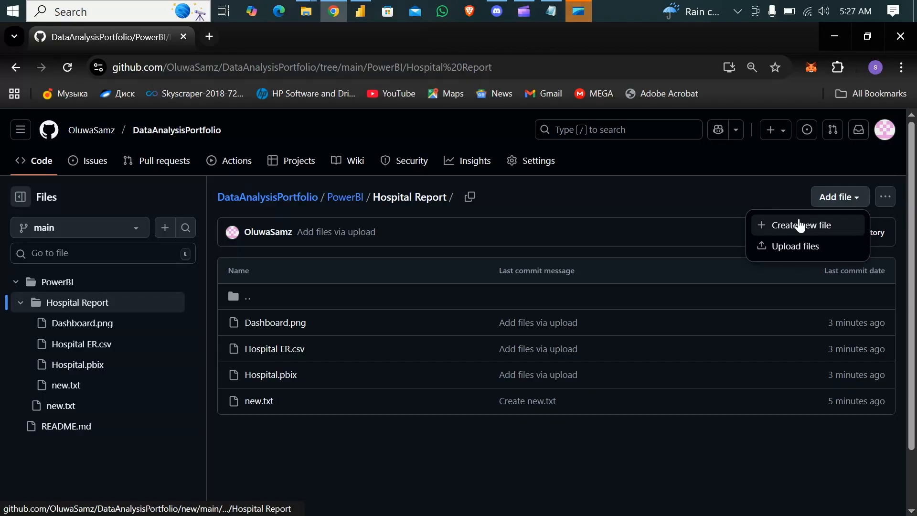
{"action": "left_click", "coordinate": [800, 225]}
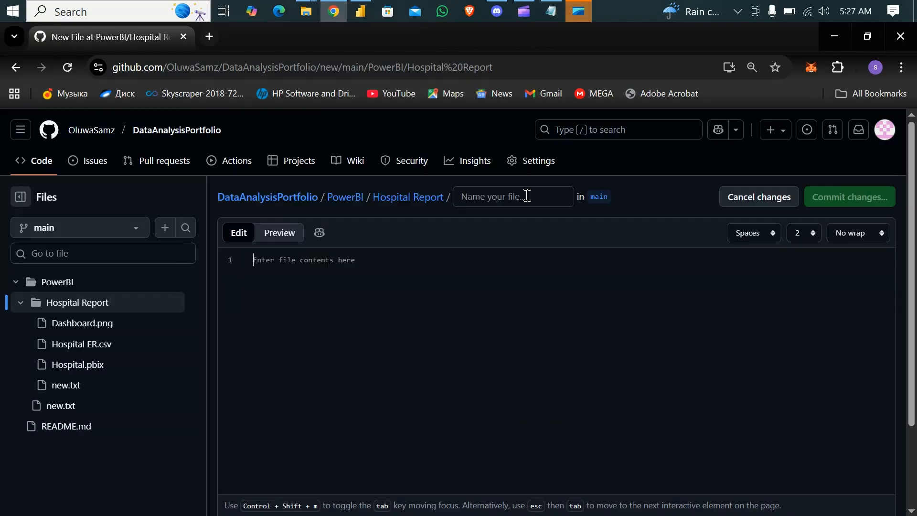
{"action": "type", "text": "RE"}
{"action": "key", "text": "BackSpace"}
{"action": "key", "text": "BackSpace"}
{"action": "left_click", "coordinate": [498, 196]}
{"action": "type", "text": "READ"}
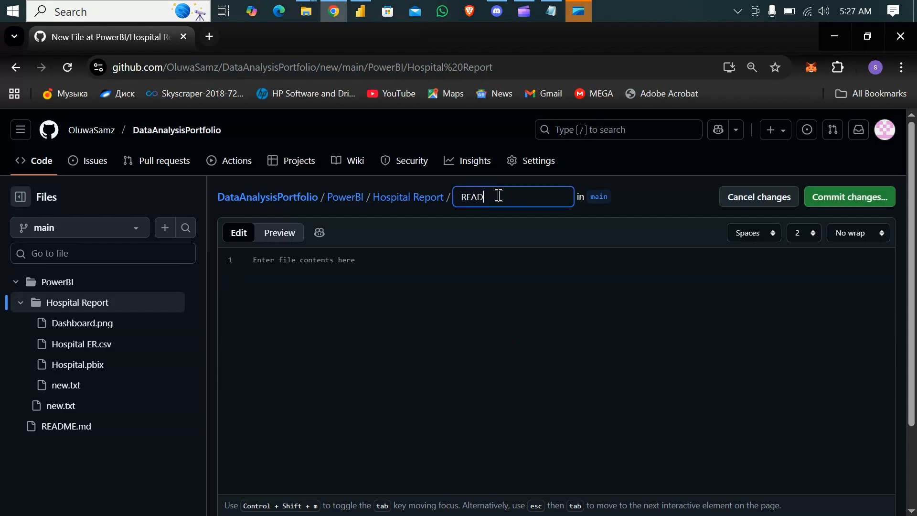
{"action": "type", "text": "ME.md"}
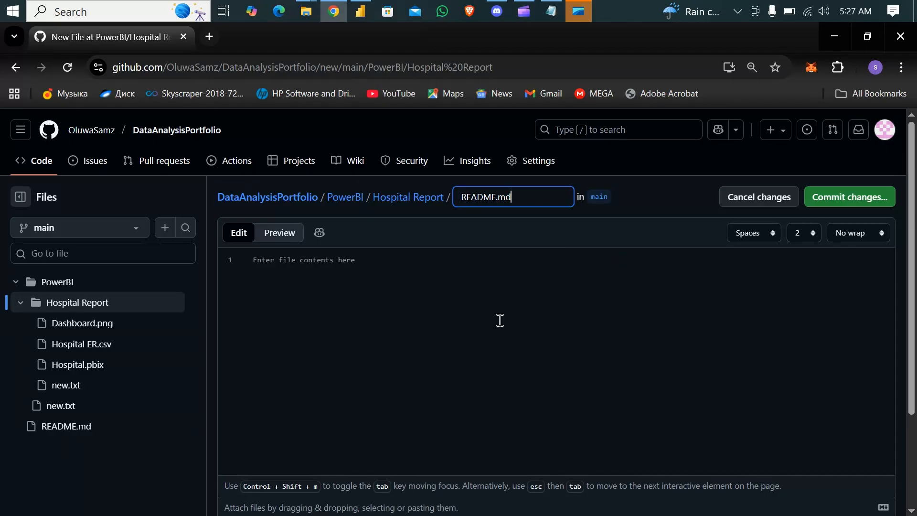
Step: Copy the Hospital Emergency Room Visit Analysis text through the dashboard screenshot link from the github intro file in Notepad into README.md on GitHub
{"action": "left_click", "coordinate": [364, 263]}
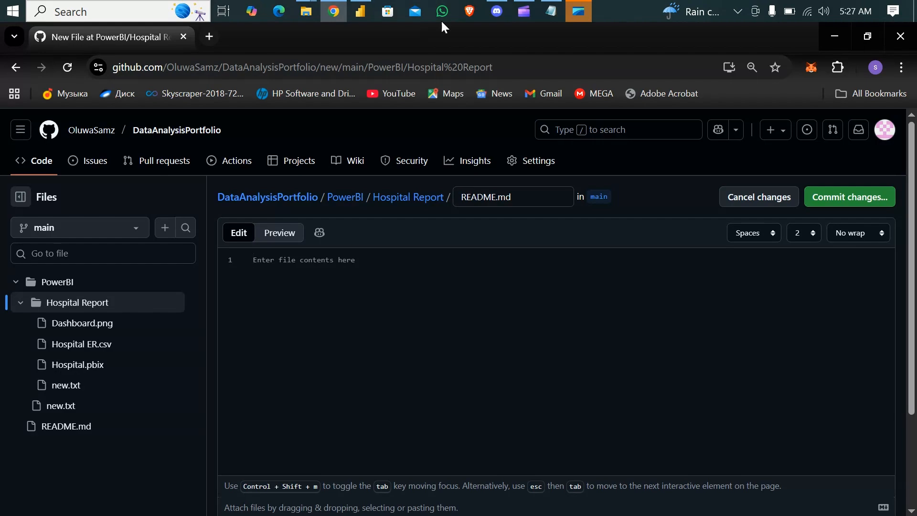
{"action": "left_click", "coordinate": [555, 12]}
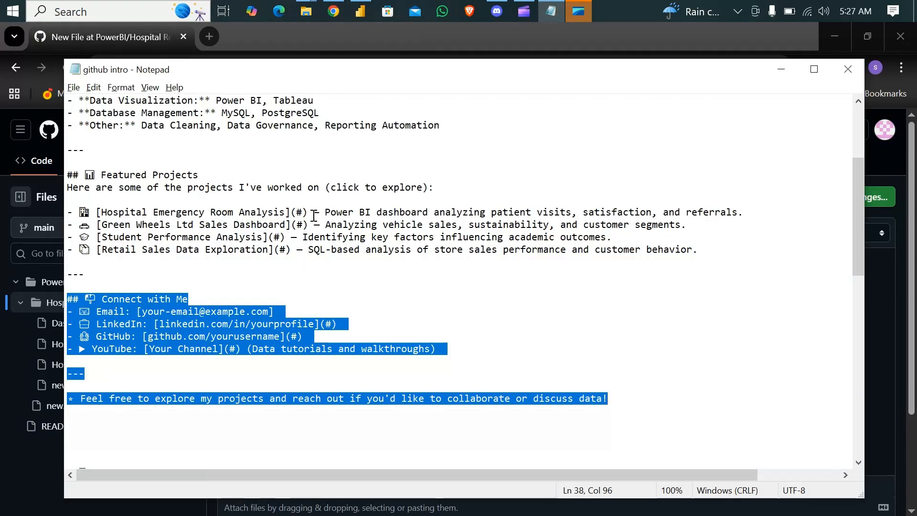
{"action": "scroll", "coordinate": [314, 216], "scroll_direction": "down", "scroll_amount": 1}
{"action": "scroll", "coordinate": [314, 216], "scroll_direction": "down", "scroll_amount": 6}
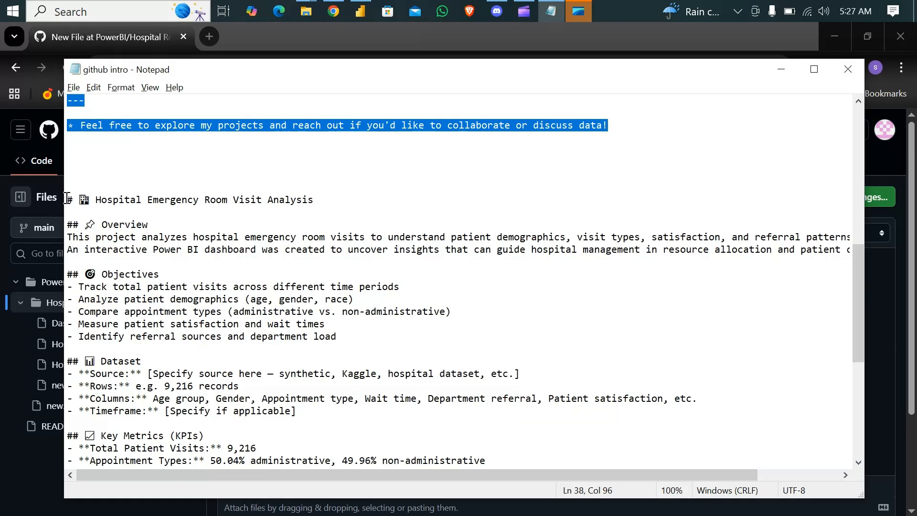
{"action": "mouse_move", "coordinate": [67, 200]}
{"action": "left_mouse_down"}
{"action": "mouse_move", "coordinate": [201, 279]}
{"action": "mouse_move", "coordinate": [214, 398]}
{"action": "mouse_move", "coordinate": [277, 461]}
{"action": "mouse_move", "coordinate": [296, 465]}
{"action": "mouse_move", "coordinate": [310, 431]}
{"action": "mouse_move", "coordinate": [311, 459]}
{"action": "mouse_move", "coordinate": [334, 399]}
{"action": "mouse_move", "coordinate": [381, 375]}
{"action": "mouse_move", "coordinate": [412, 374]}
{"action": "left_mouse_up"}
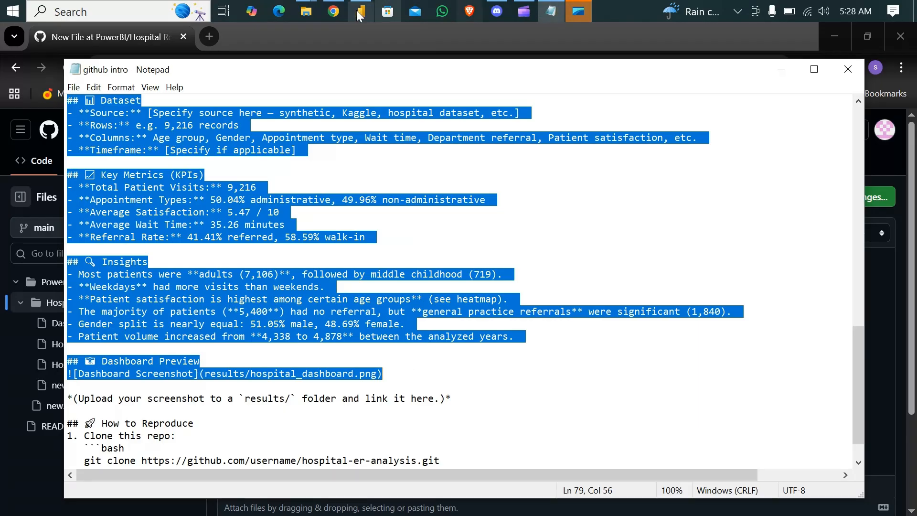
{"action": "left_click", "coordinate": [336, 10]}
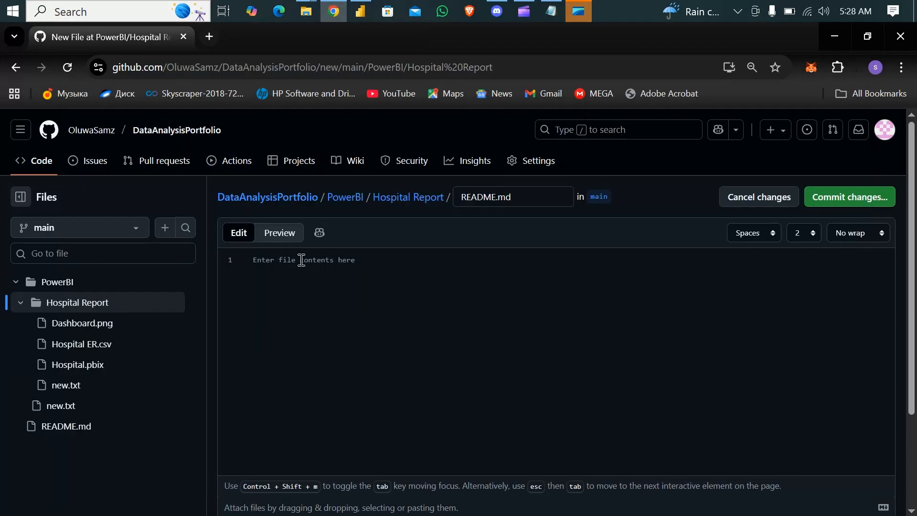
{"action": "key", "text": "ctrl+v"}
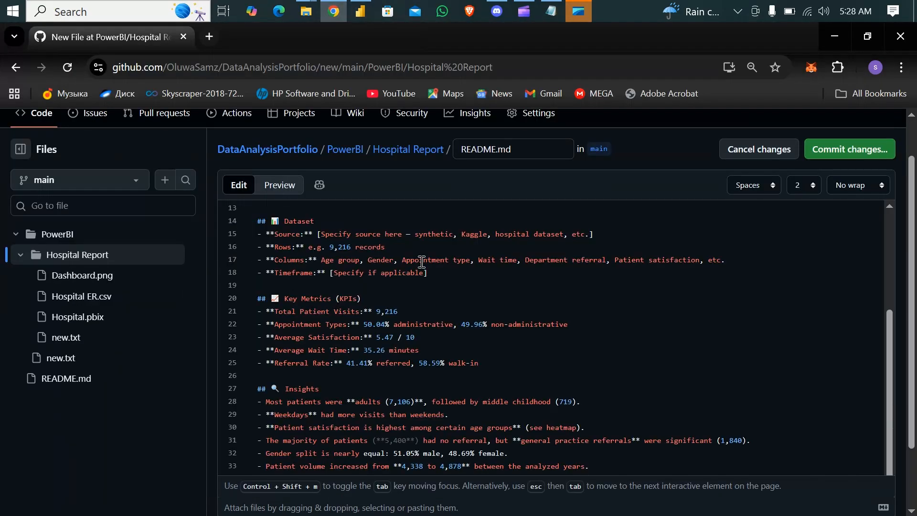
Step: Review the README text in the editor at a larger zoom, from the Overview through the Dataset, Key Metrics and Insights sections
{"action": "scroll", "coordinate": [490, 302], "scroll_direction": "up", "scroll_amount": 4}
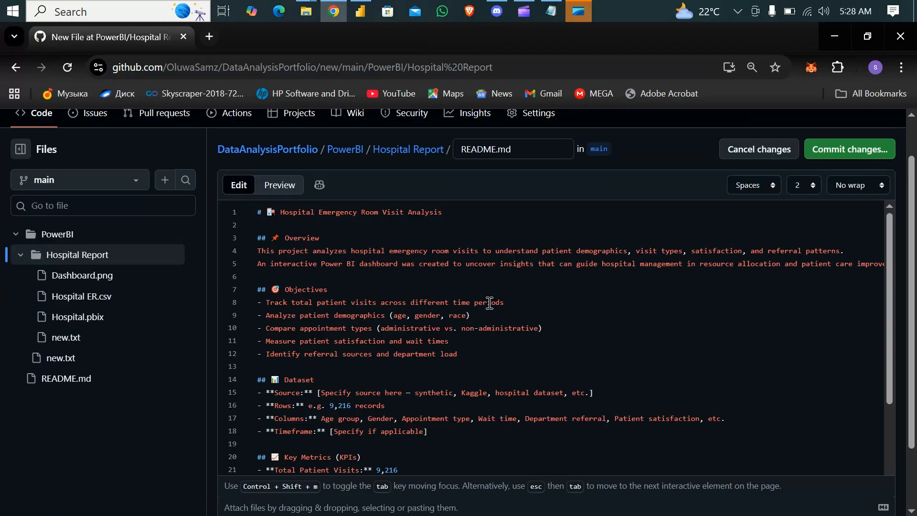
{"action": "key", "text": "ctrl+plus"}
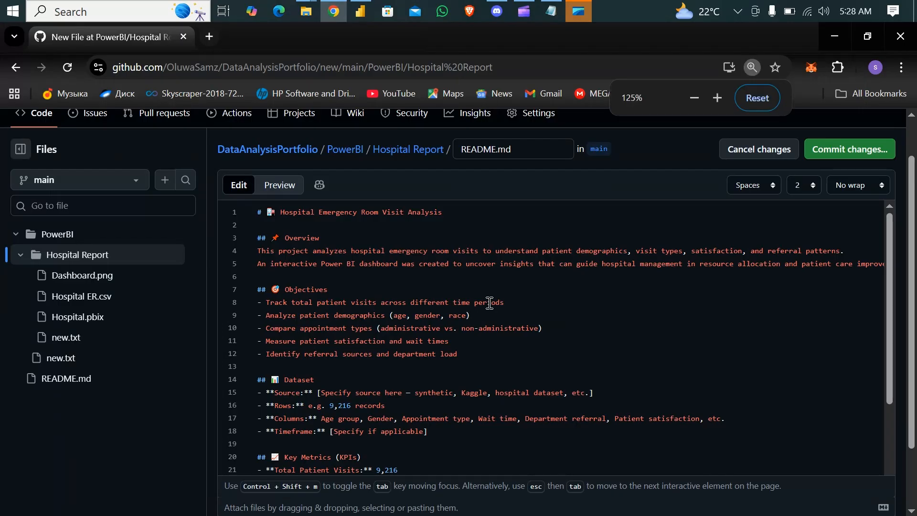
{"action": "key", "text": "ctrl+plus"}
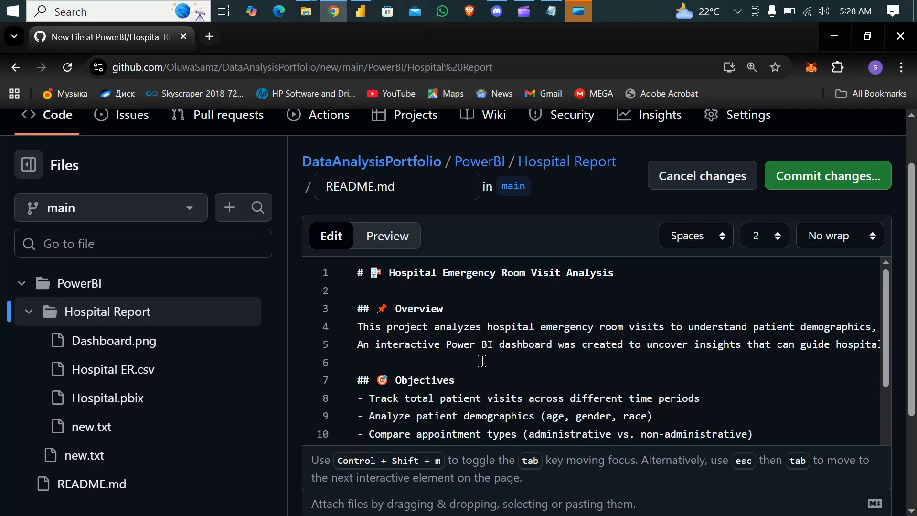
{"action": "scroll", "coordinate": [482, 361], "scroll_direction": "down", "scroll_amount": 3}
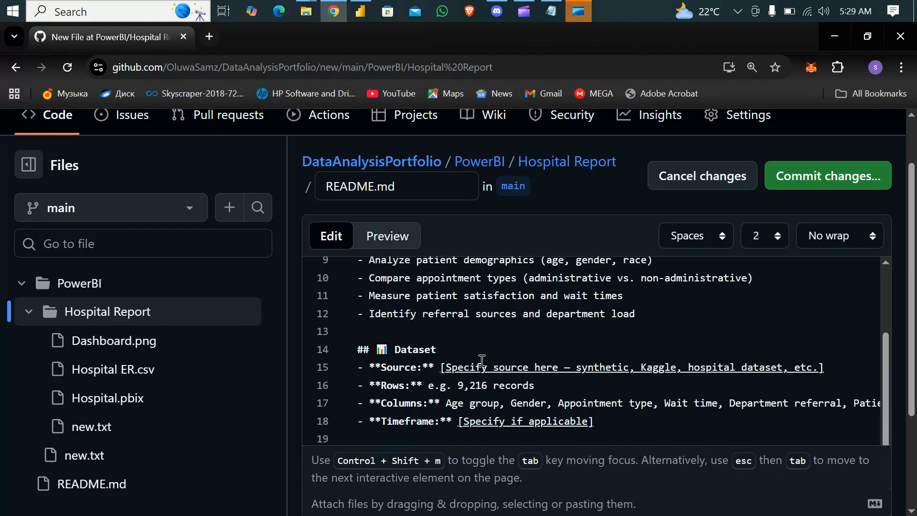
{"action": "scroll", "coordinate": [482, 360], "scroll_direction": "down", "scroll_amount": 1}
{"action": "scroll", "coordinate": [482, 361], "scroll_direction": "down", "scroll_amount": 2}
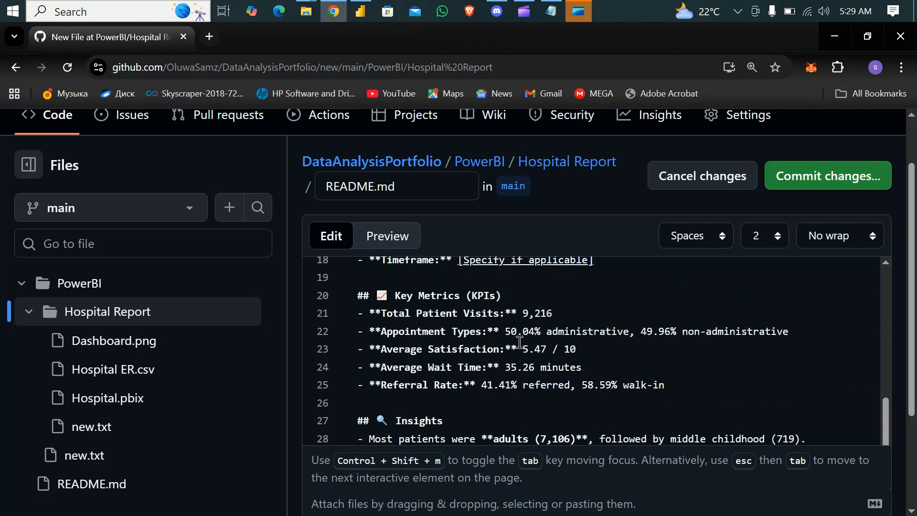
{"action": "scroll", "coordinate": [520, 342], "scroll_direction": "down", "scroll_amount": 1}
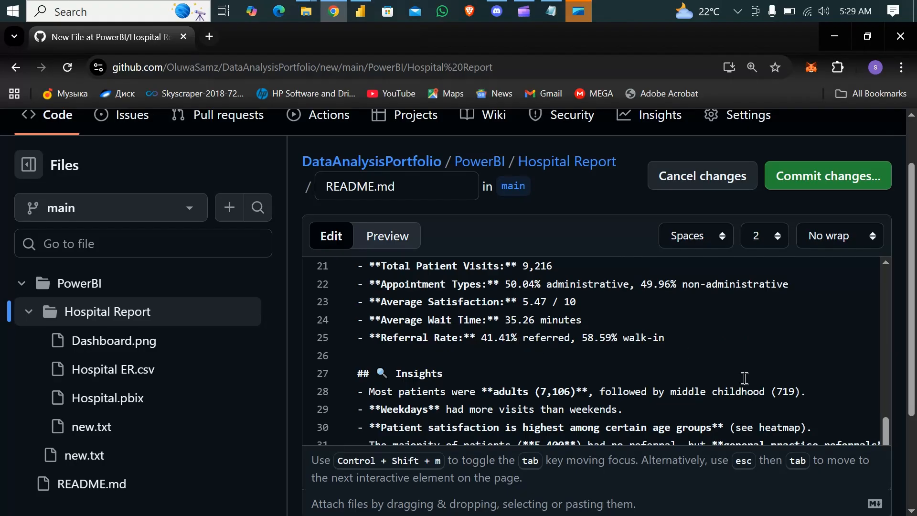
{"action": "key", "text": "ctrl+minus"}
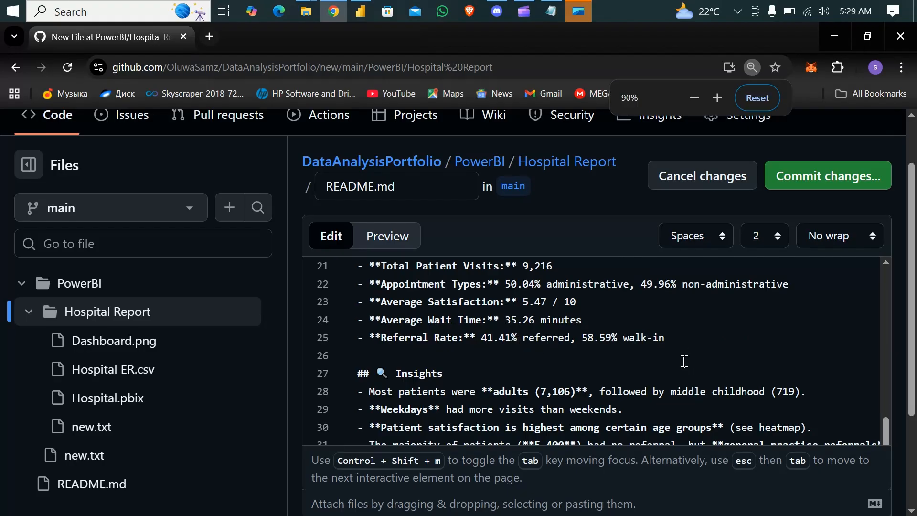
{"action": "key", "text": "ctrl+minus"}
{"action": "key", "text": "ctrl+minus"}
{"action": "key", "text": "ctrl+minus"}
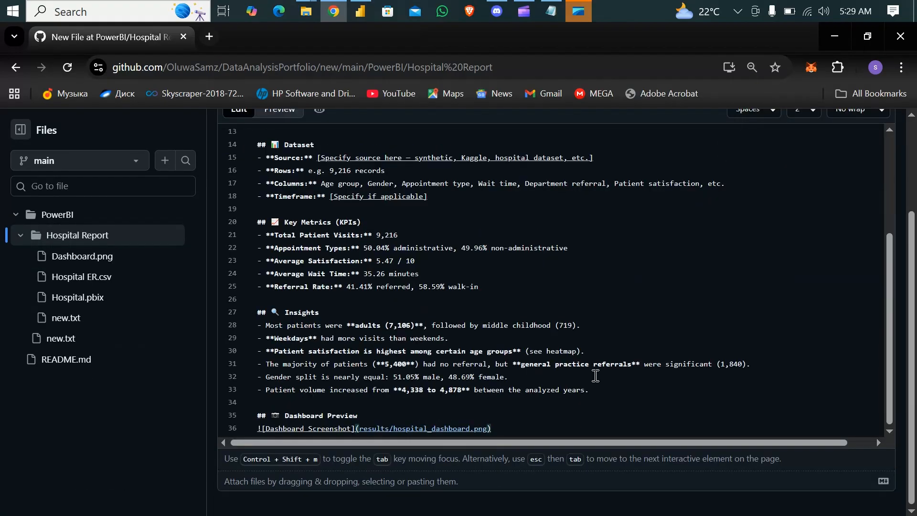
Step: Commit the new README.md directly to the main branch with the message "Create README.md"
{"action": "scroll", "coordinate": [595, 375], "scroll_direction": "up", "scroll_amount": 4}
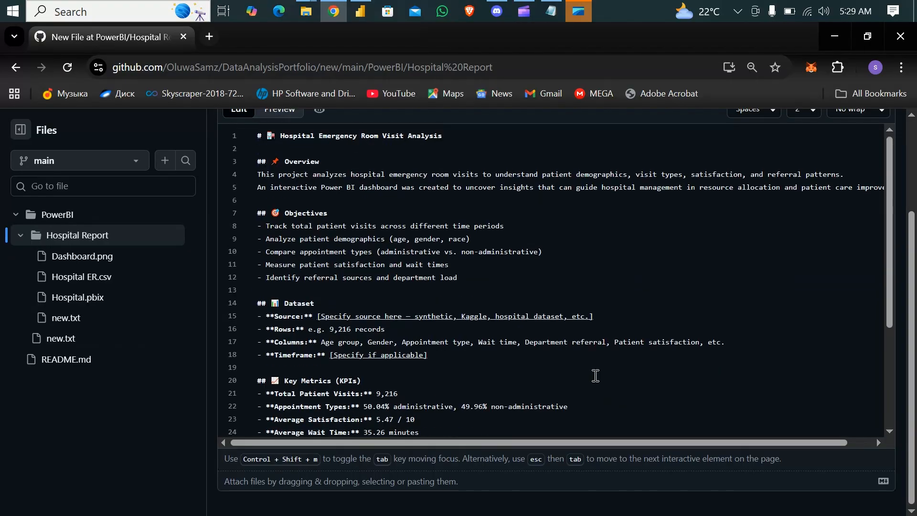
{"action": "scroll", "coordinate": [595, 376], "scroll_direction": "up", "scroll_amount": 3}
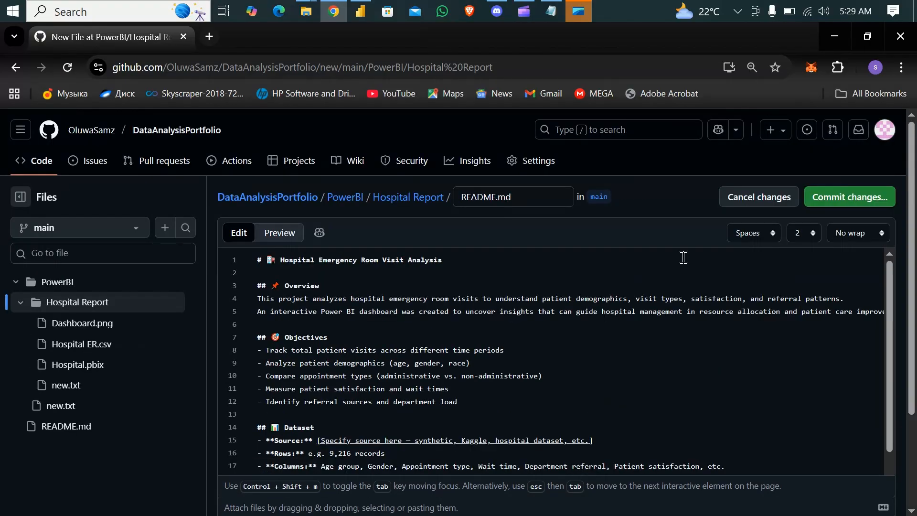
{"action": "left_click", "coordinate": [838, 201]}
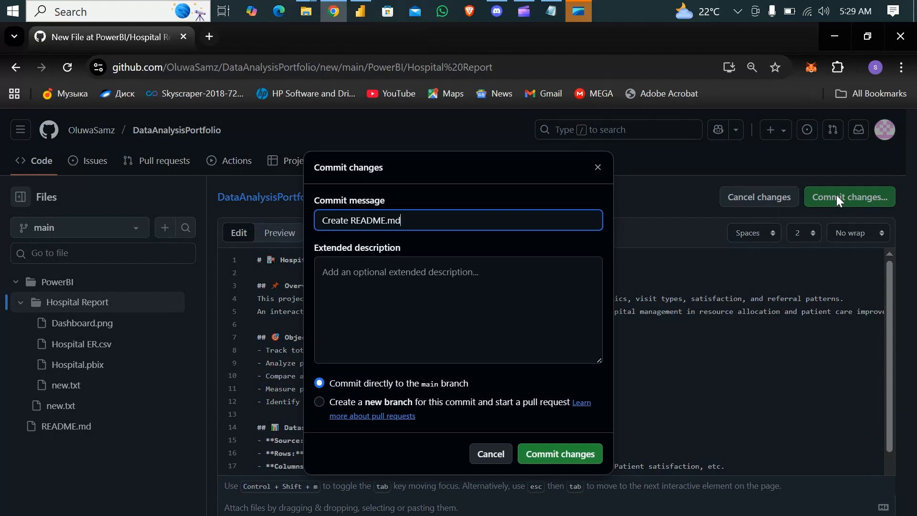
{"action": "left_click", "coordinate": [566, 454]}
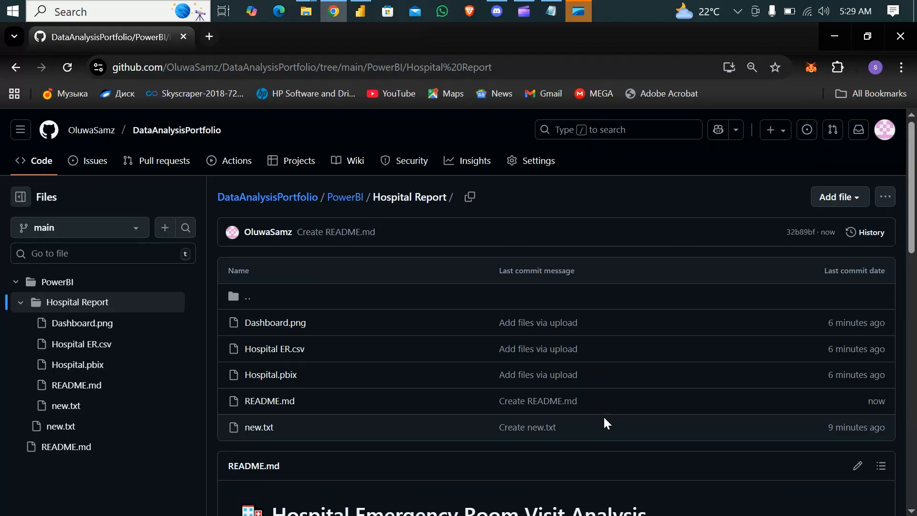
Step: Examine the rendered Hospital Report README from the Overview through the Dashboard Preview section
{"action": "scroll", "coordinate": [604, 422], "scroll_direction": "down", "scroll_amount": 5}
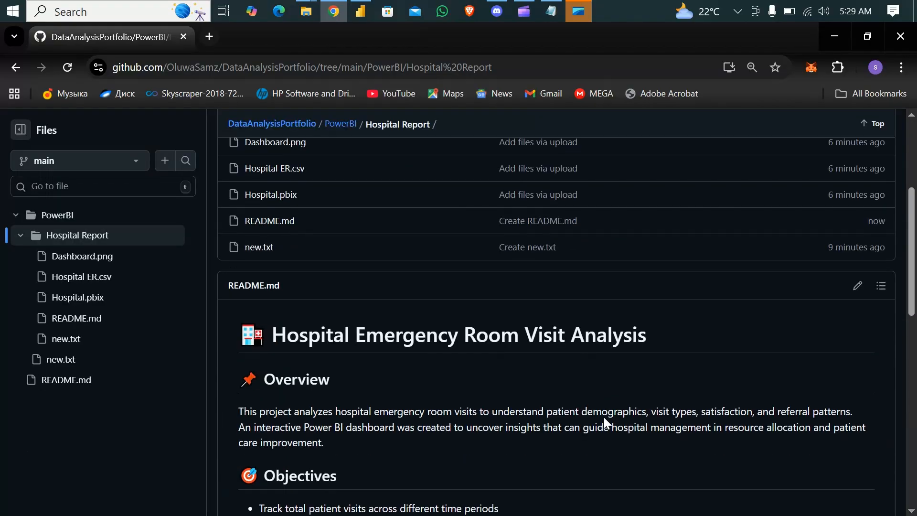
{"action": "scroll", "coordinate": [604, 423], "scroll_direction": "down", "scroll_amount": 2}
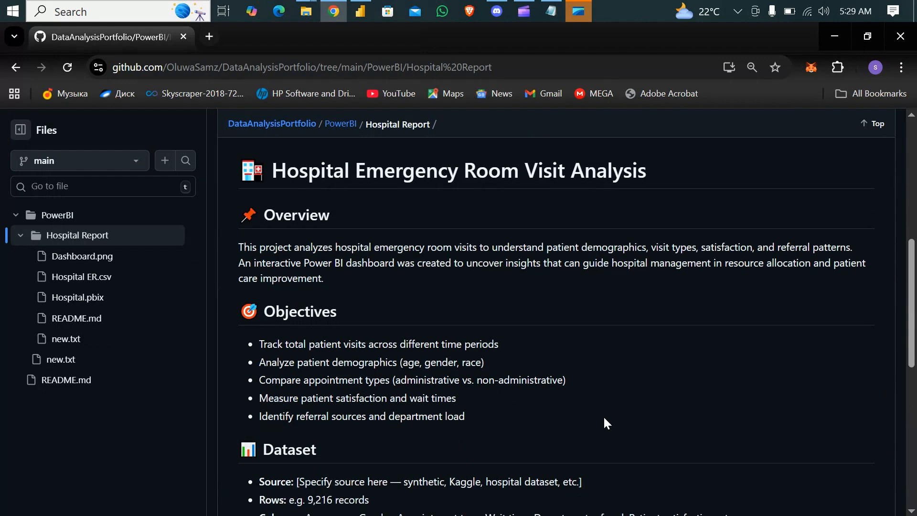
{"action": "scroll", "coordinate": [603, 421], "scroll_direction": "down", "scroll_amount": 4}
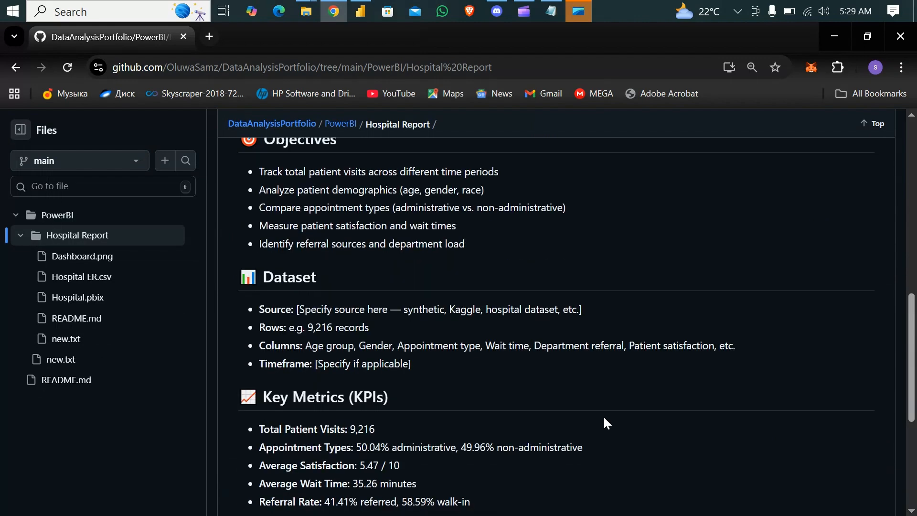
{"action": "scroll", "coordinate": [605, 423], "scroll_direction": "down", "scroll_amount": 1}
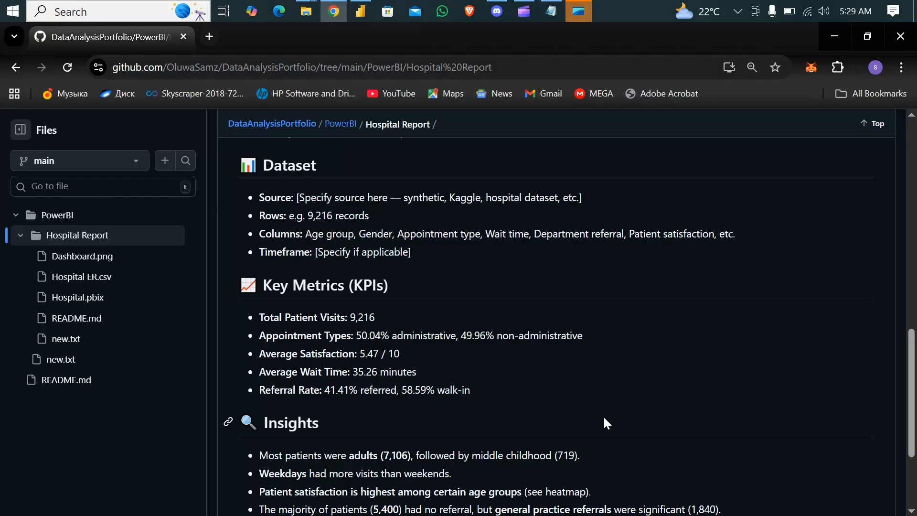
{"action": "scroll", "coordinate": [604, 419], "scroll_direction": "down", "scroll_amount": 3}
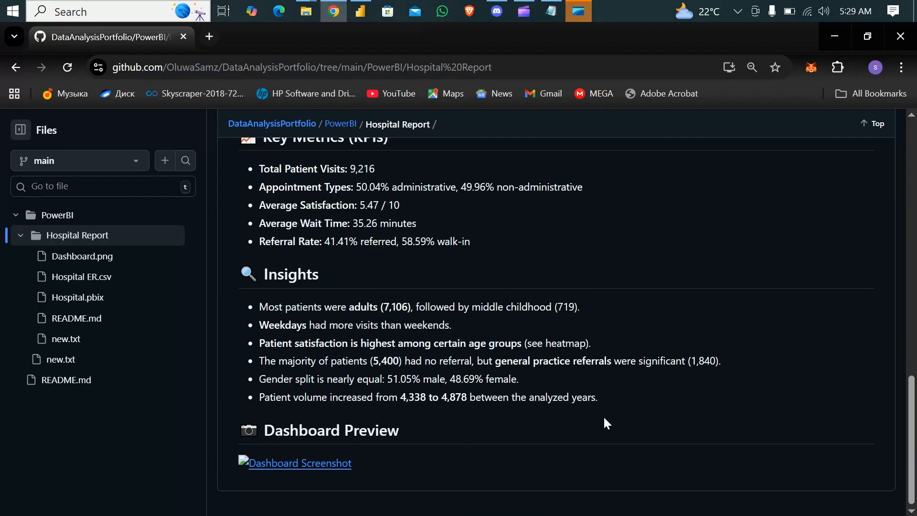
{"action": "scroll", "coordinate": [605, 419], "scroll_direction": "up", "scroll_amount": 8}
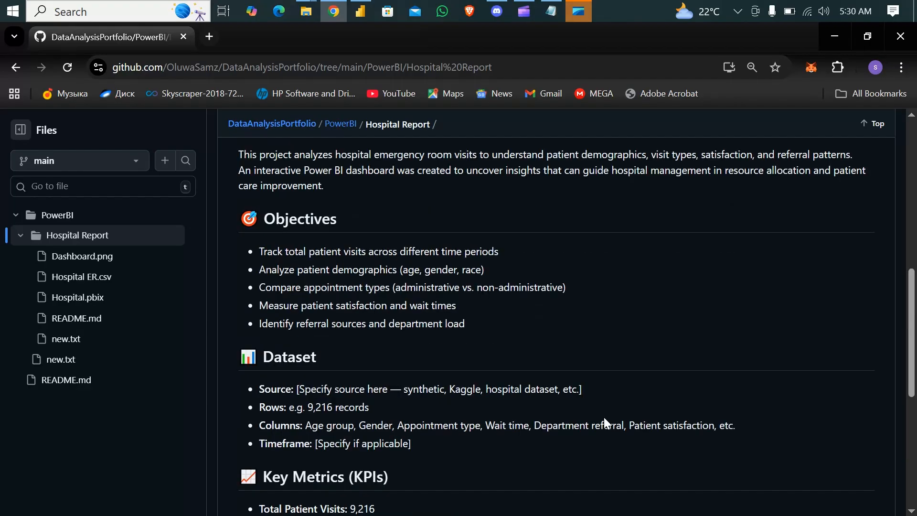
{"action": "scroll", "coordinate": [604, 419], "scroll_direction": "up", "scroll_amount": 6}
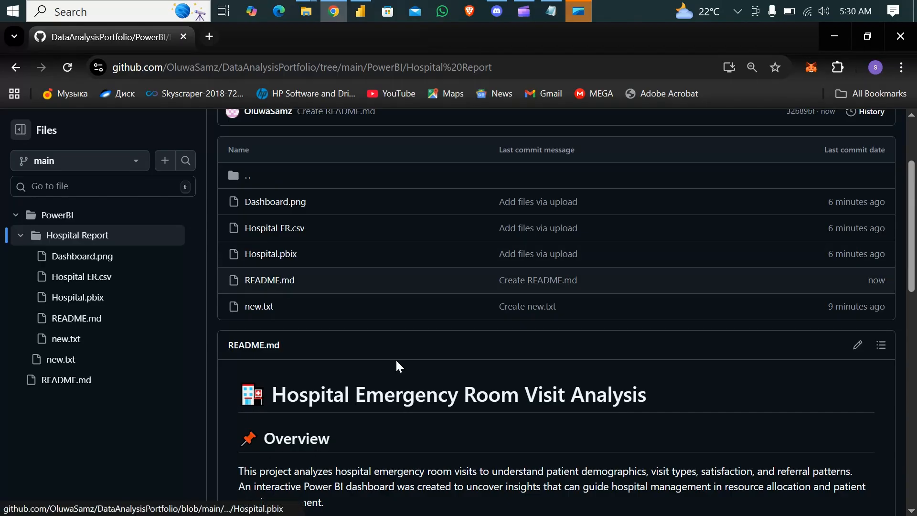
Step: Return to the DataAnalysisPortfolio repository root and review the main README from About Me through Skills & Tools to Connect with Me
{"action": "scroll", "coordinate": [454, 412], "scroll_direction": "down", "scroll_amount": 5}
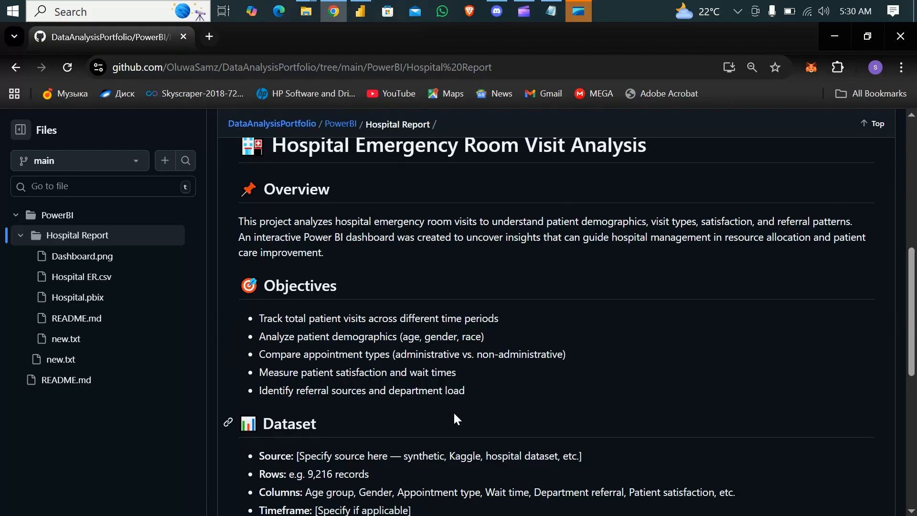
{"action": "scroll", "coordinate": [454, 414], "scroll_direction": "up", "scroll_amount": 8}
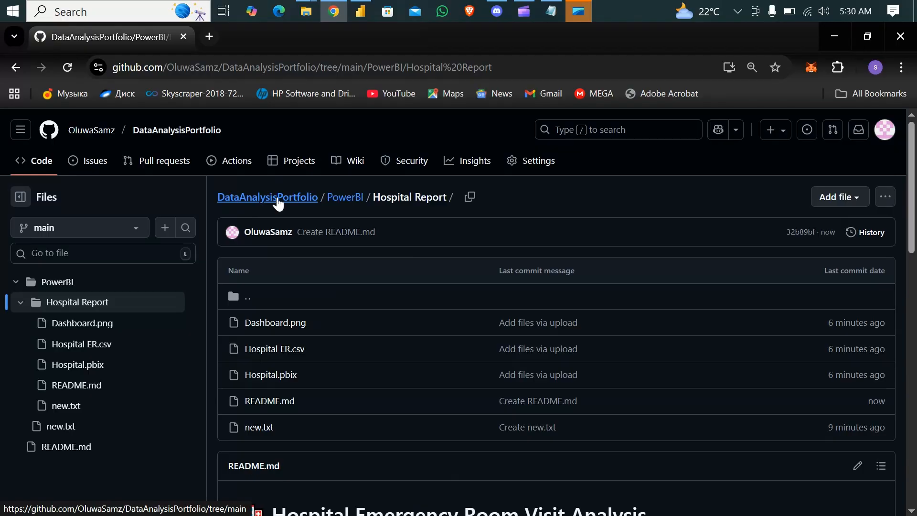
{"action": "left_click", "coordinate": [278, 202]}
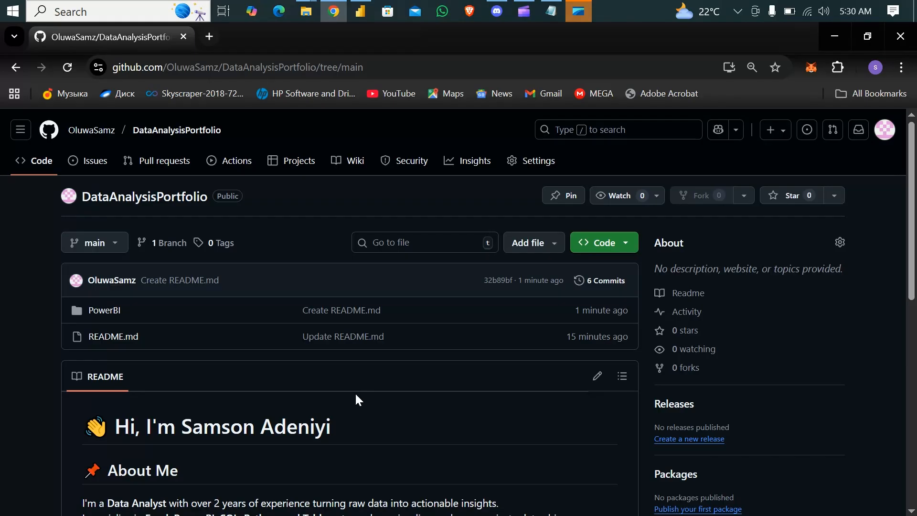
{"action": "left_click", "coordinate": [249, 67]}
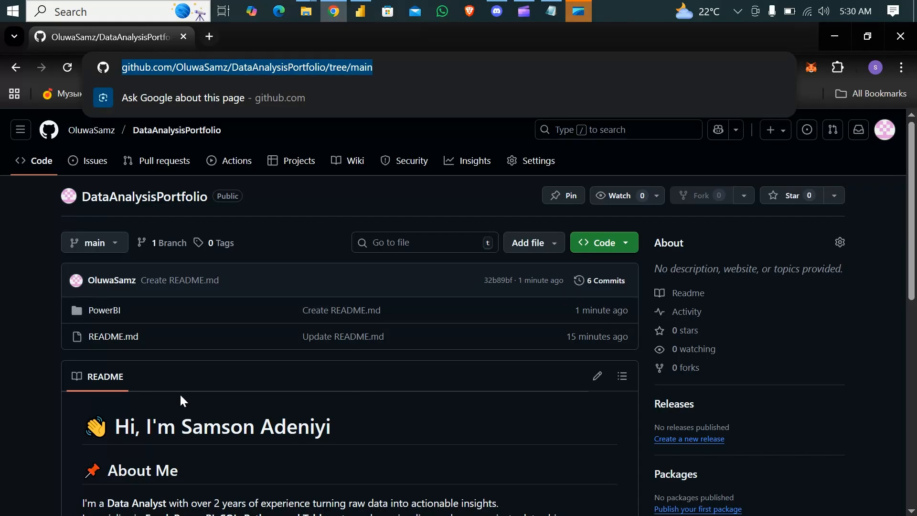
{"action": "left_click", "coordinate": [200, 407]}
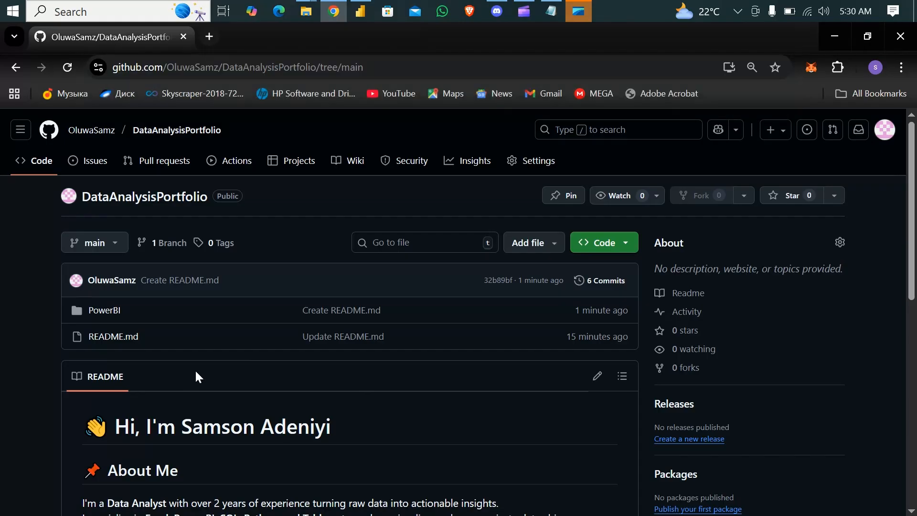
{"action": "scroll", "coordinate": [198, 373], "scroll_direction": "down", "scroll_amount": 2}
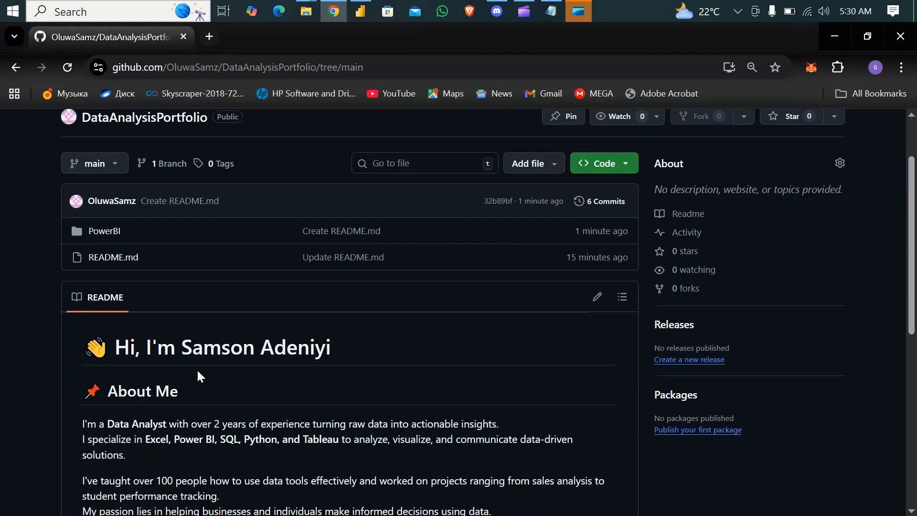
{"action": "scroll", "coordinate": [198, 371], "scroll_direction": "down", "scroll_amount": 1}
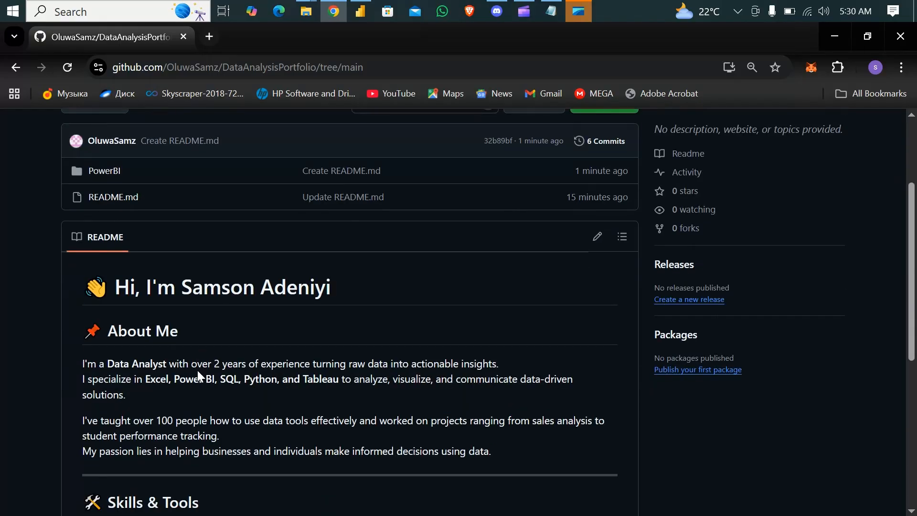
{"action": "scroll", "coordinate": [198, 372], "scroll_direction": "down", "scroll_amount": 2}
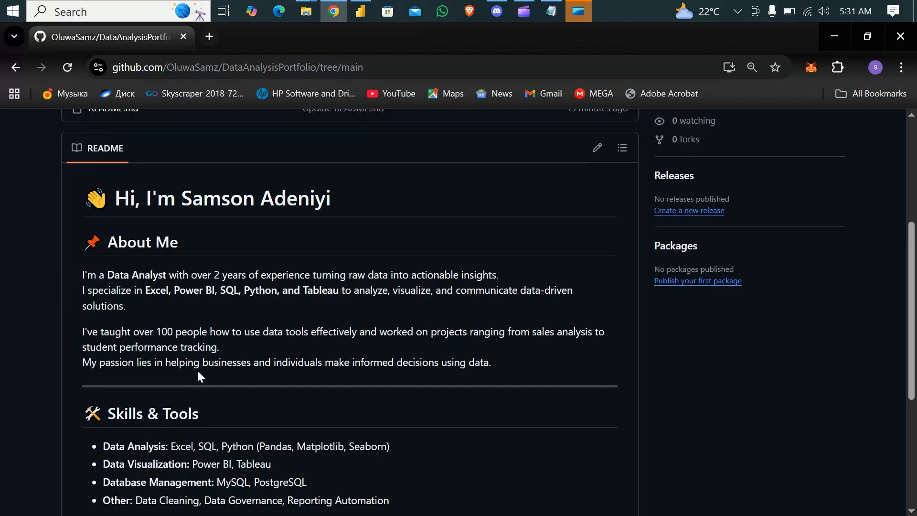
{"action": "scroll", "coordinate": [198, 371], "scroll_direction": "down", "scroll_amount": 4}
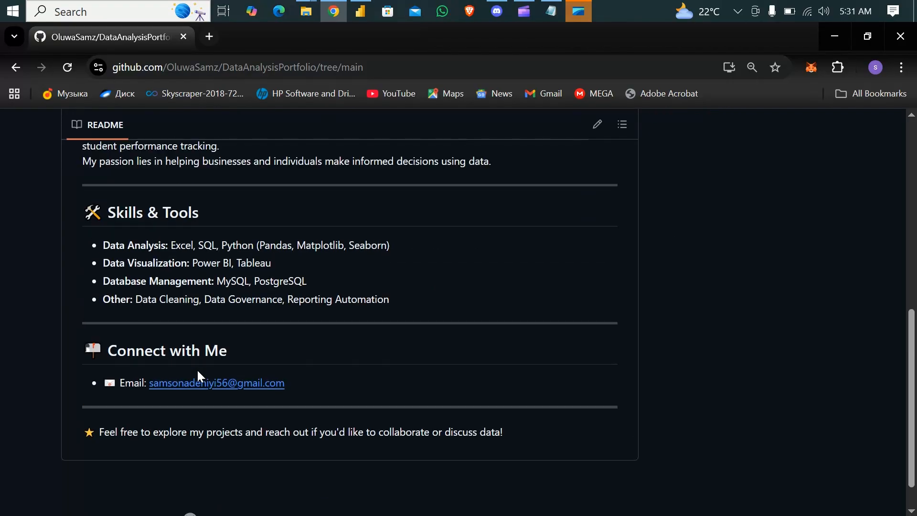
{"action": "scroll", "coordinate": [197, 370], "scroll_direction": "up", "scroll_amount": 6}
{"action": "scroll", "coordinate": [148, 359], "scroll_direction": "up", "scroll_amount": 2}
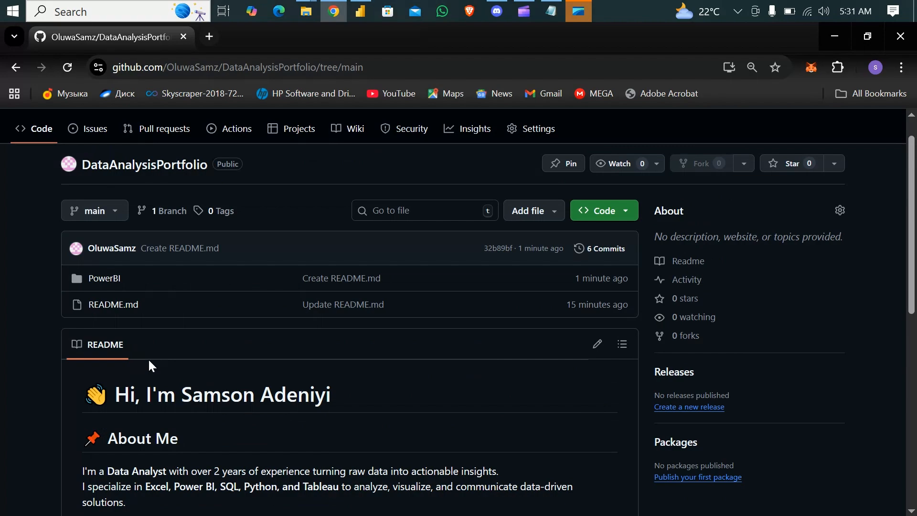
Step: Open the Hospital Report folder inside PowerBI and review its file list and the rendered README
{"action": "left_click", "coordinate": [105, 281]}
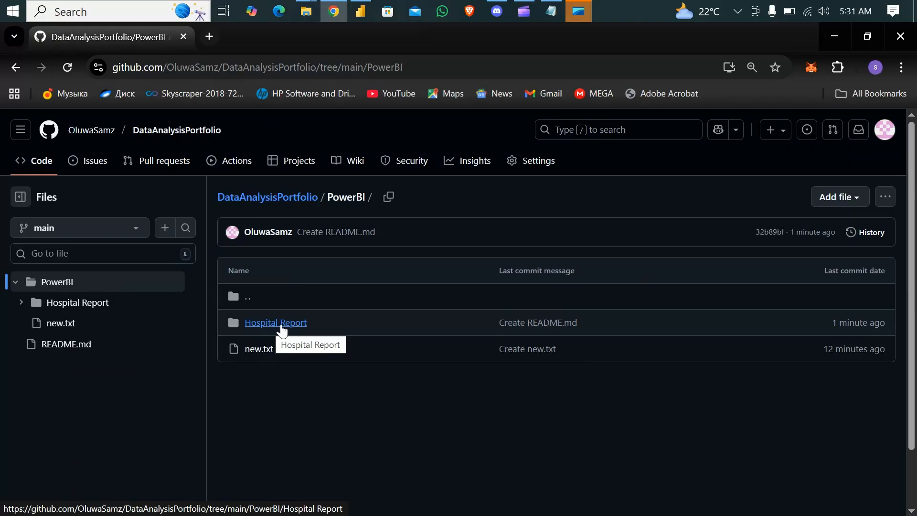
{"action": "left_click", "coordinate": [282, 329]}
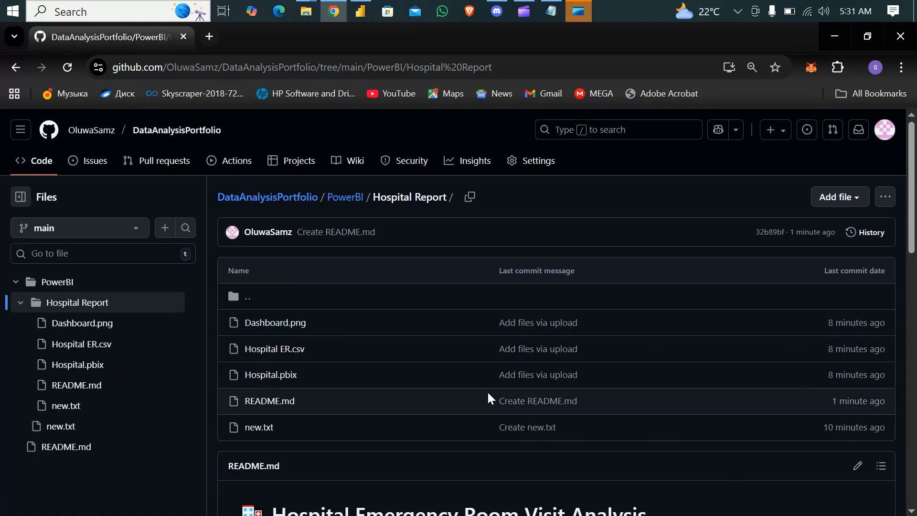
{"action": "scroll", "coordinate": [489, 399], "scroll_direction": "down", "scroll_amount": 3}
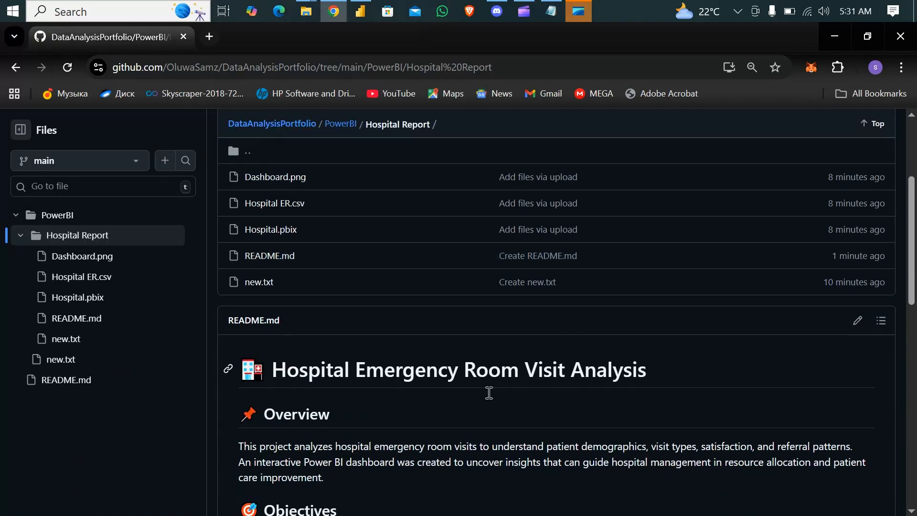
{"action": "scroll", "coordinate": [489, 392], "scroll_direction": "down", "scroll_amount": 10}
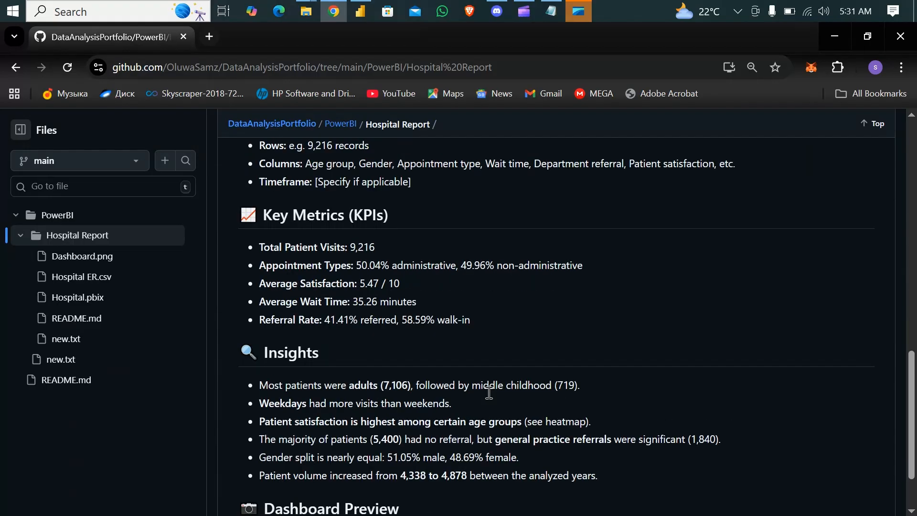
{"action": "scroll", "coordinate": [489, 393], "scroll_direction": "down", "scroll_amount": 1}
{"action": "scroll", "coordinate": [489, 392], "scroll_direction": "up", "scroll_amount": 12}
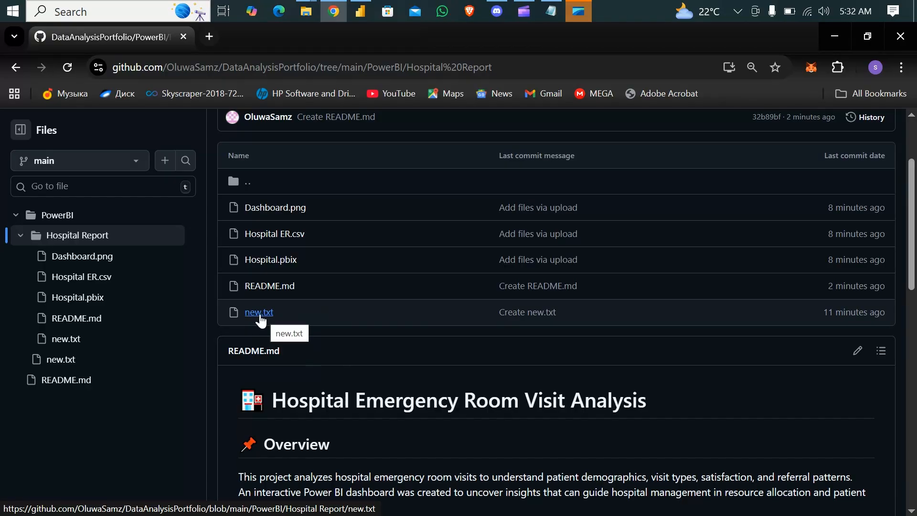
Step: Delete new.txt from the Hospital Report folder, committing directly to main with the message "Delete PowerBI/Hospital Report/new.txt"
{"action": "left_click", "coordinate": [259, 313]}
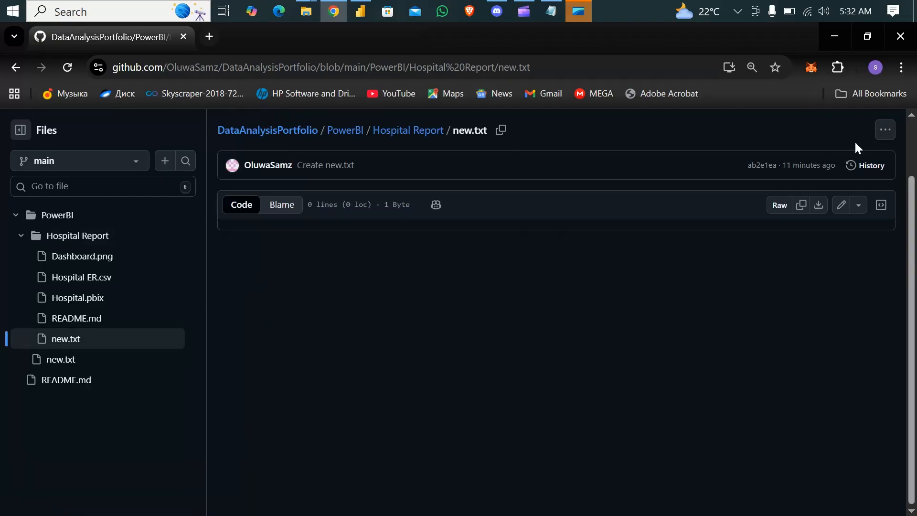
{"action": "left_click", "coordinate": [885, 132]}
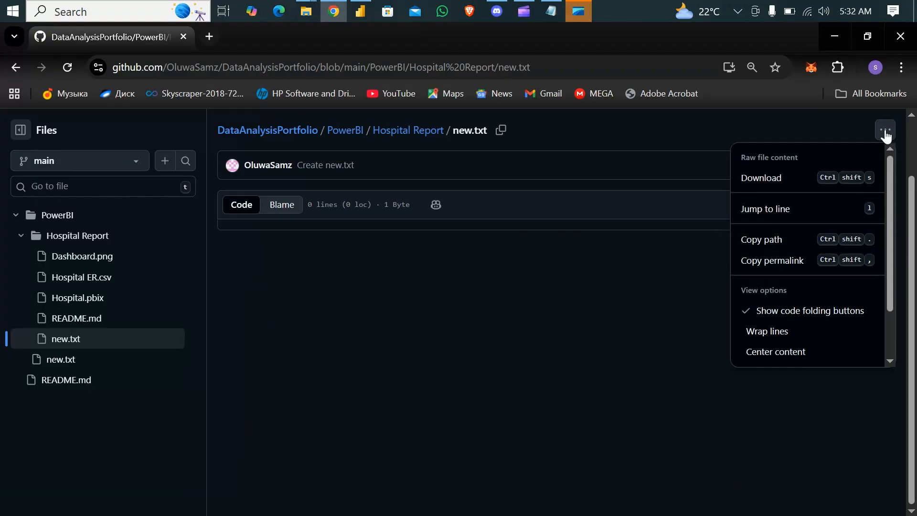
{"action": "scroll", "coordinate": [776, 273], "scroll_direction": "down", "scroll_amount": 1}
{"action": "scroll", "coordinate": [776, 287], "scroll_direction": "down", "scroll_amount": 3}
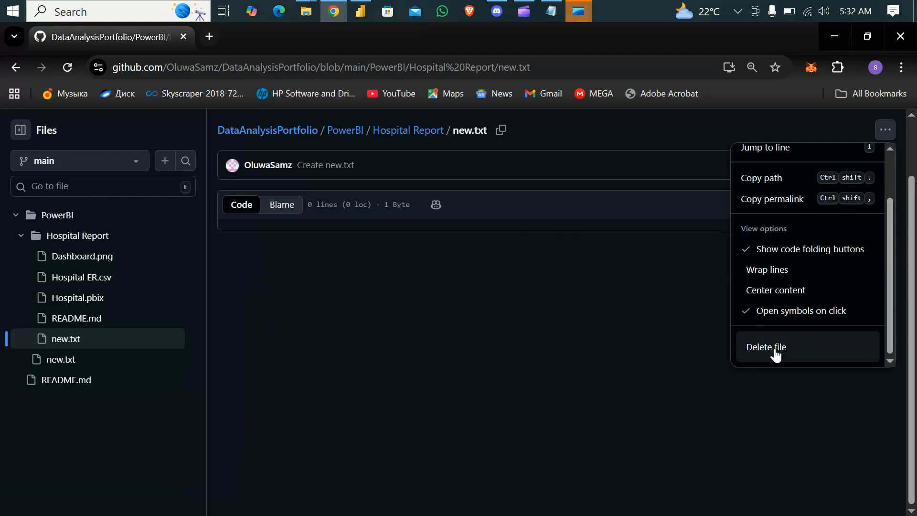
{"action": "left_click", "coordinate": [775, 351]}
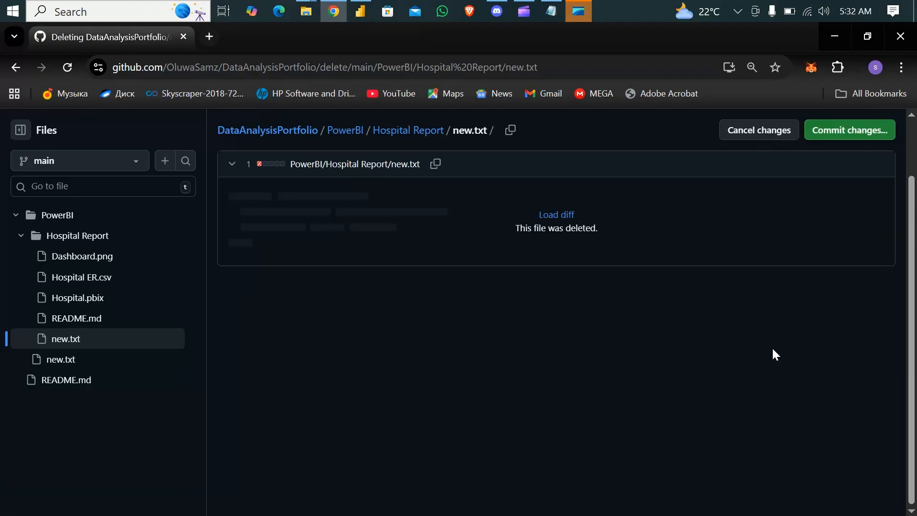
{"action": "left_click", "coordinate": [846, 133]}
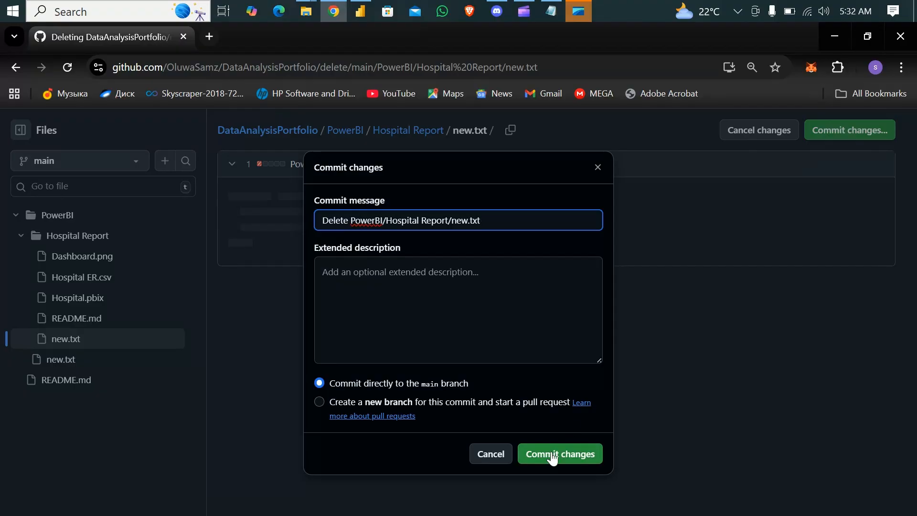
{"action": "left_click", "coordinate": [553, 456]}
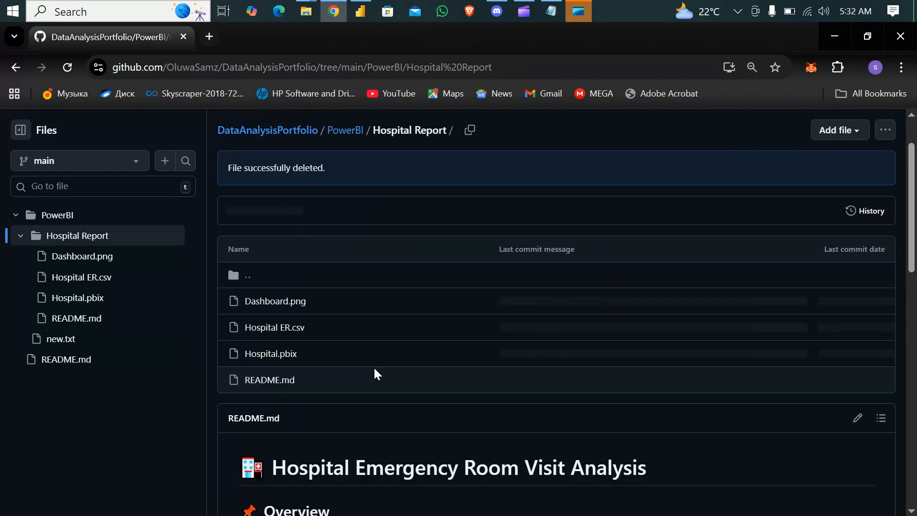
Step: Delete new.txt from the PowerBI folder, committing directly to main with the message "Delete PowerBI/new.txt", and go back to the DataAnalysisPortfolio root
{"action": "left_click", "coordinate": [346, 134]}
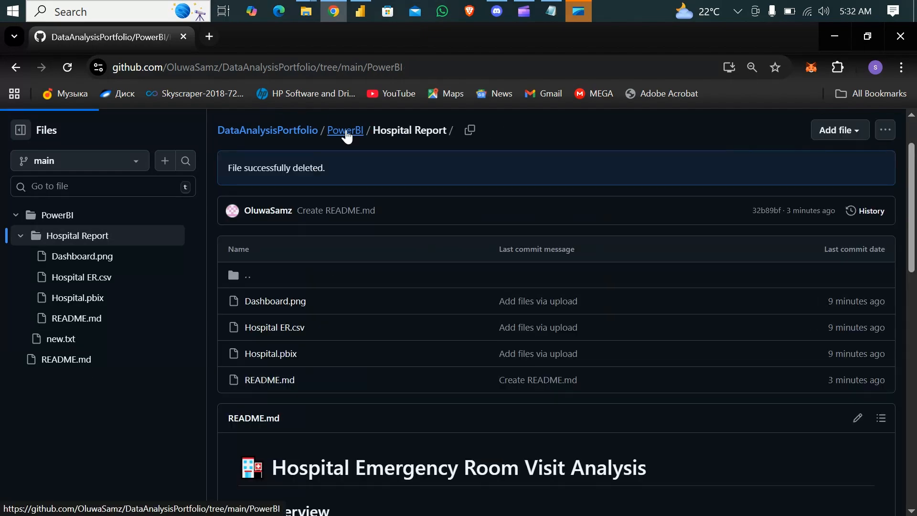
{"action": "left_click", "coordinate": [260, 284]}
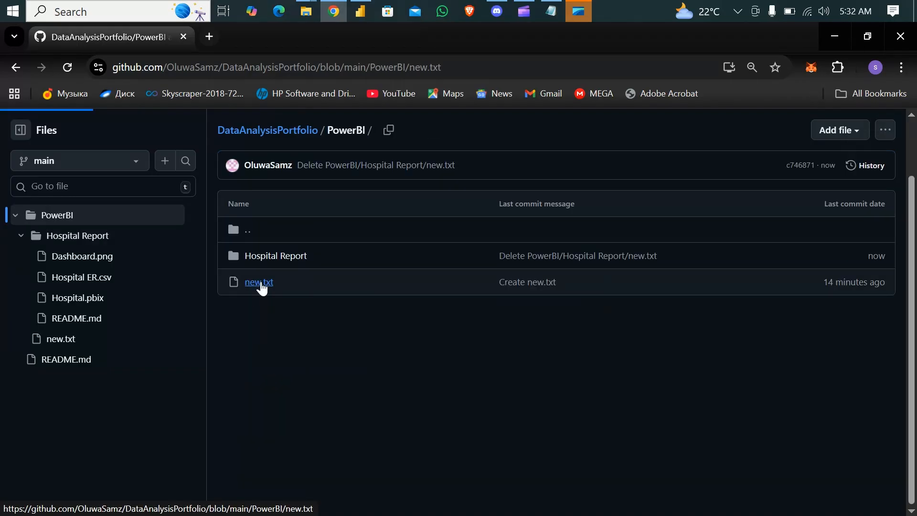
{"action": "left_click", "coordinate": [884, 132]}
{"action": "scroll", "coordinate": [778, 319], "scroll_direction": "down", "scroll_amount": 1}
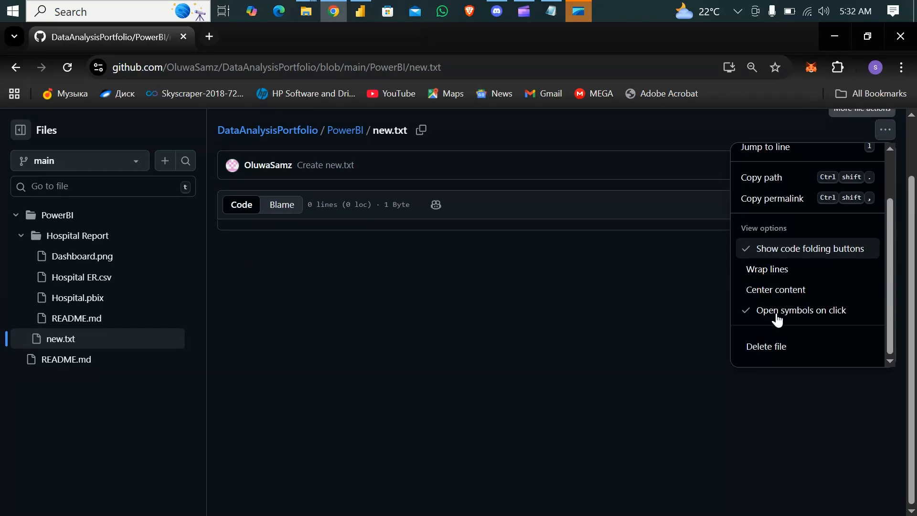
{"action": "left_click", "coordinate": [759, 351]}
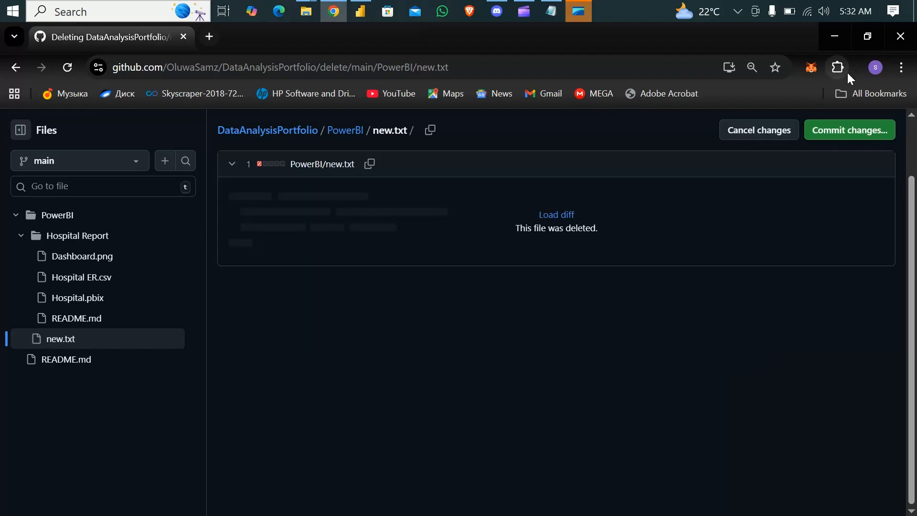
{"action": "left_click", "coordinate": [842, 135]}
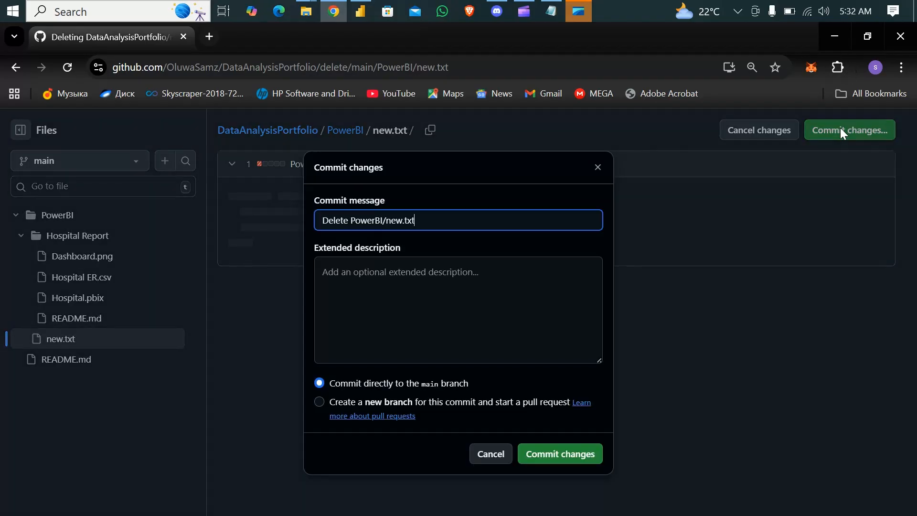
{"action": "left_click", "coordinate": [564, 456]}
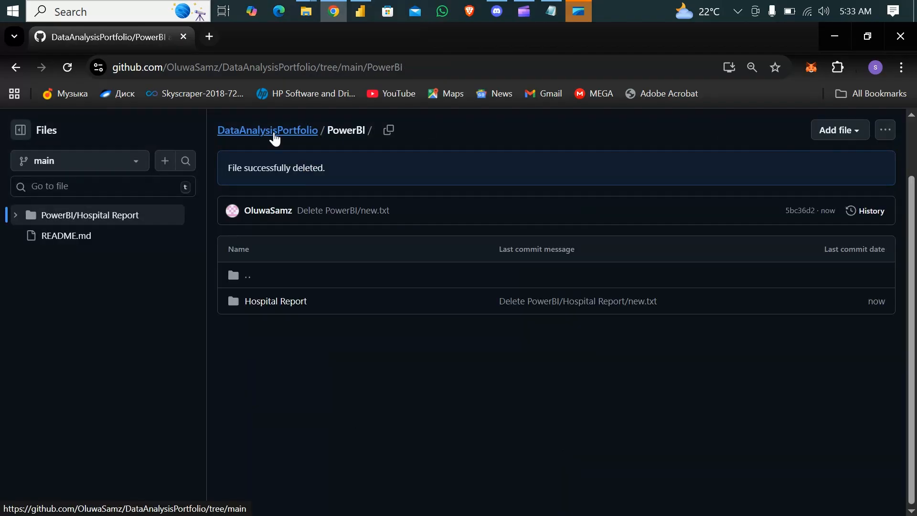
{"action": "left_click", "coordinate": [274, 135]}
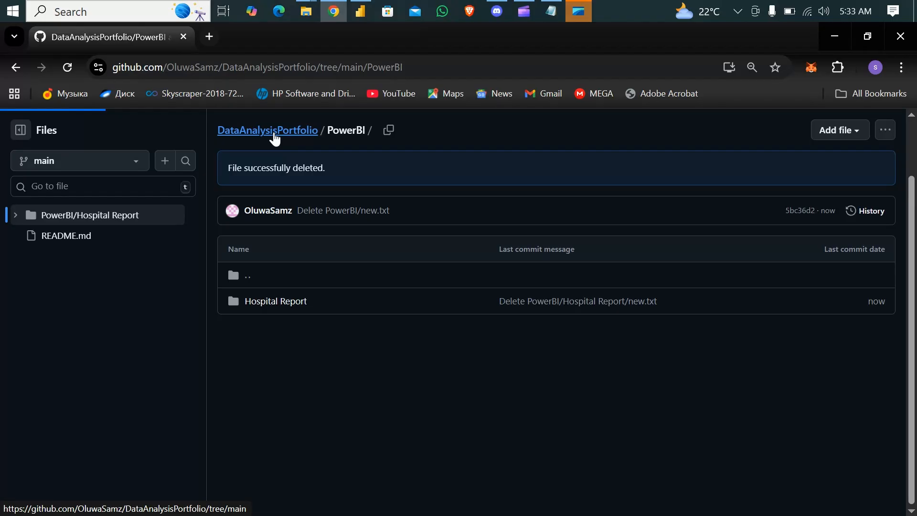